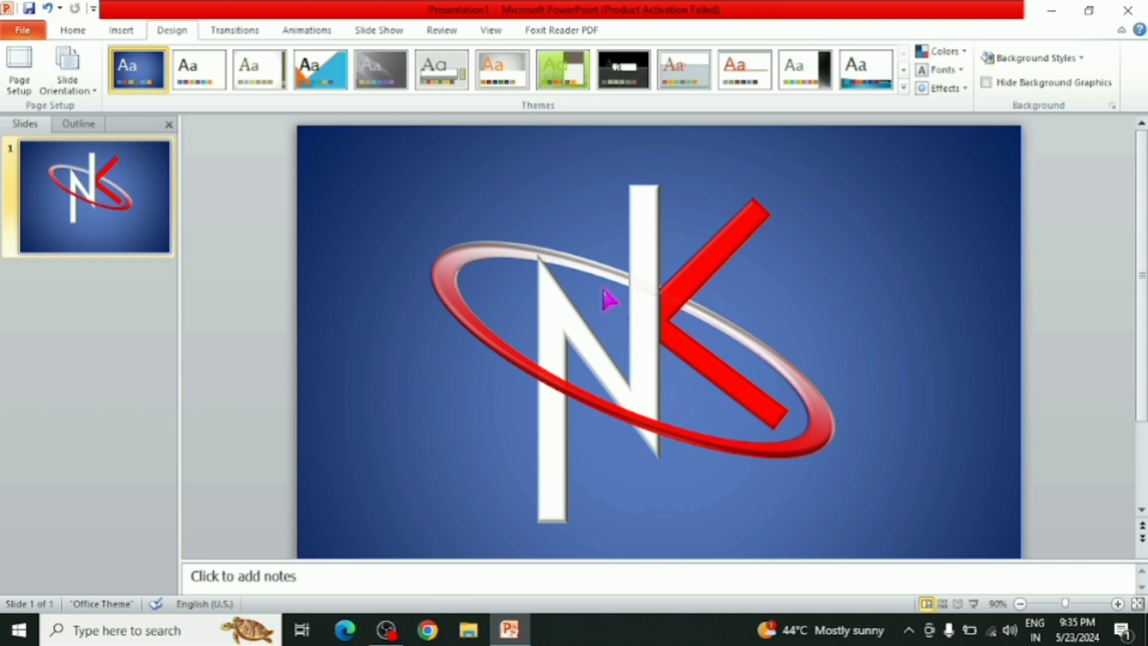
Step: Create a new blank presentation (Presentation2) with Ctrl+N
{"action": "key", "text": "ctrl+n"}
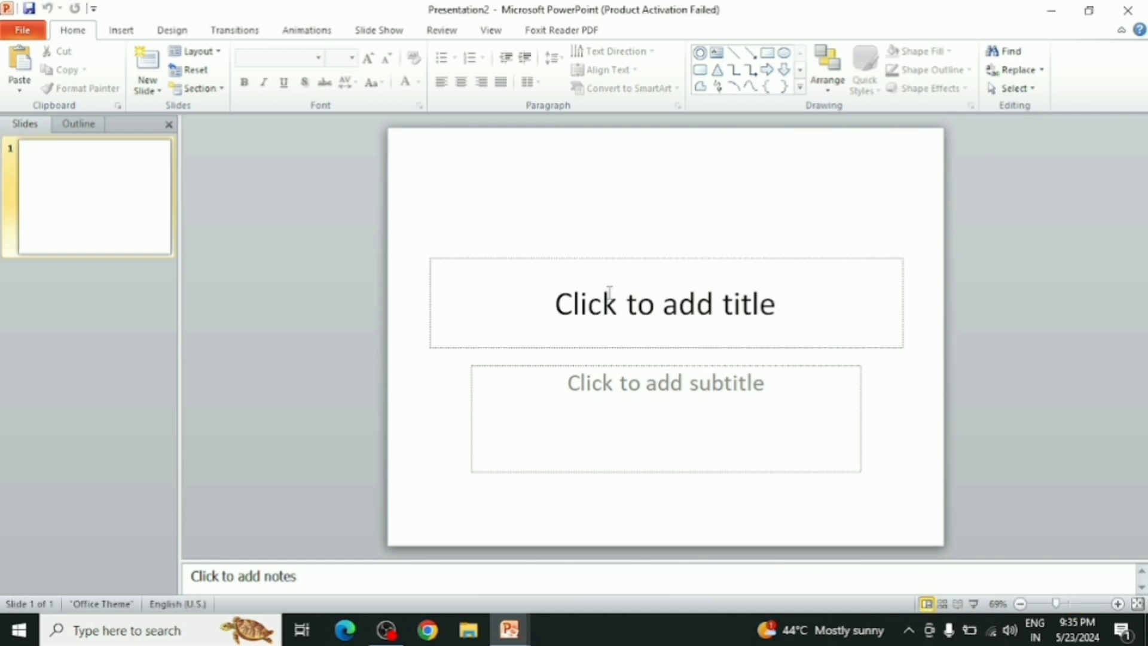
Step: Zoom the slide to 80%, delete the title and subtitle placeholders, and open the Shapes gallery
{"action": "left_click", "coordinate": [1118, 604]}
{"action": "left_click", "coordinate": [1118, 604]}
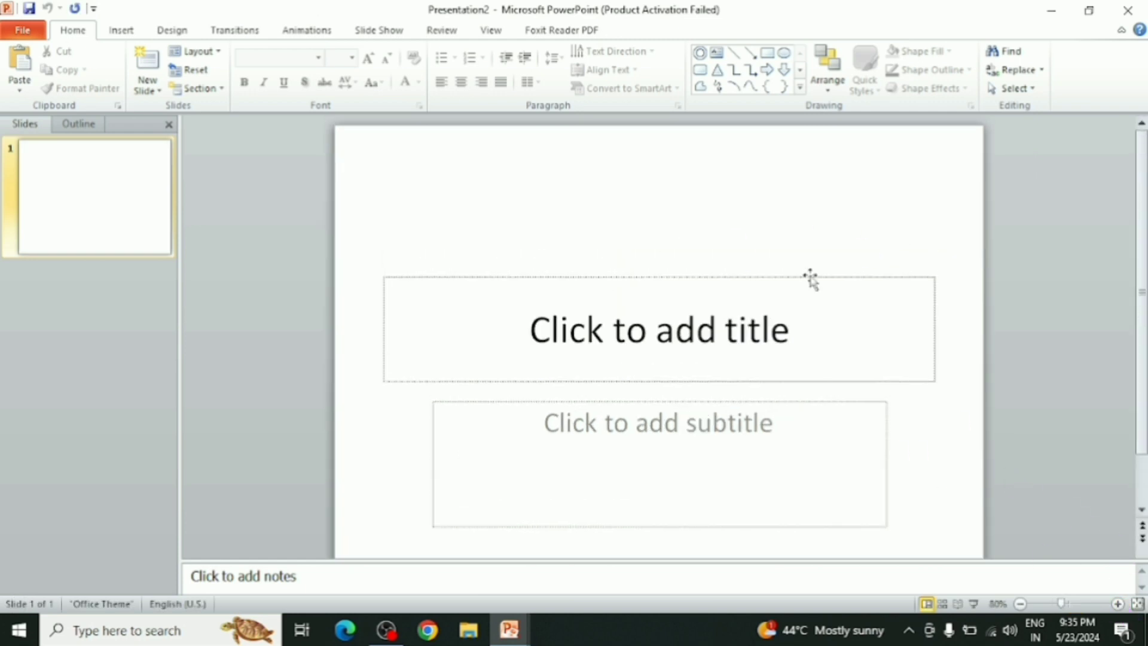
{"action": "key", "text": "ctrl+a"}
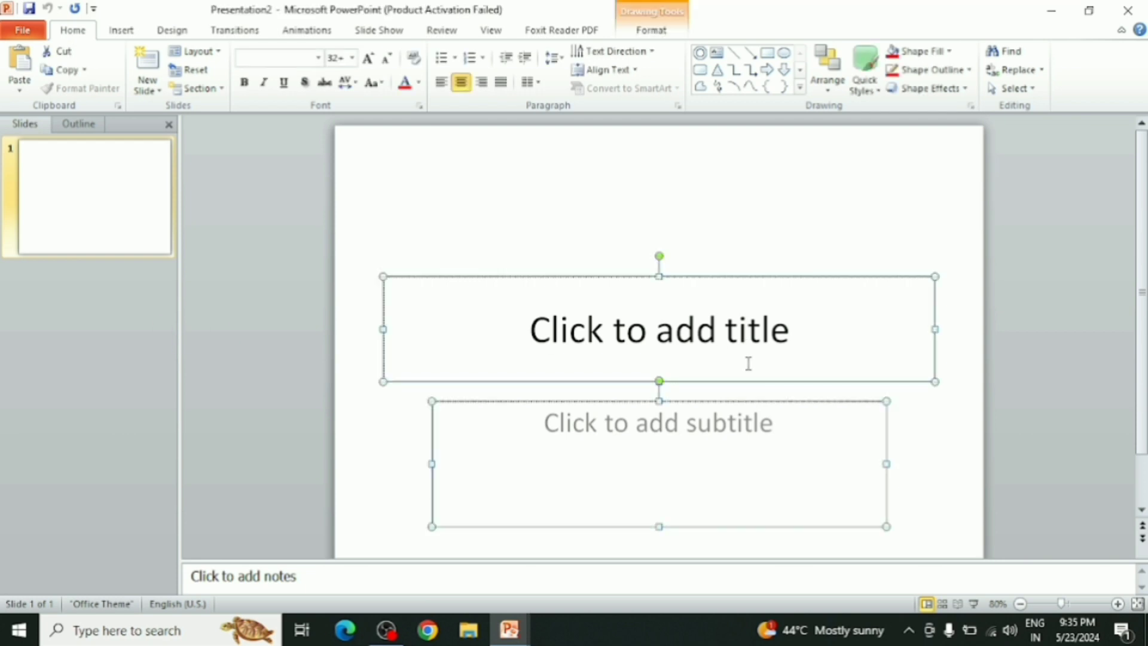
{"action": "key", "text": "Delete"}
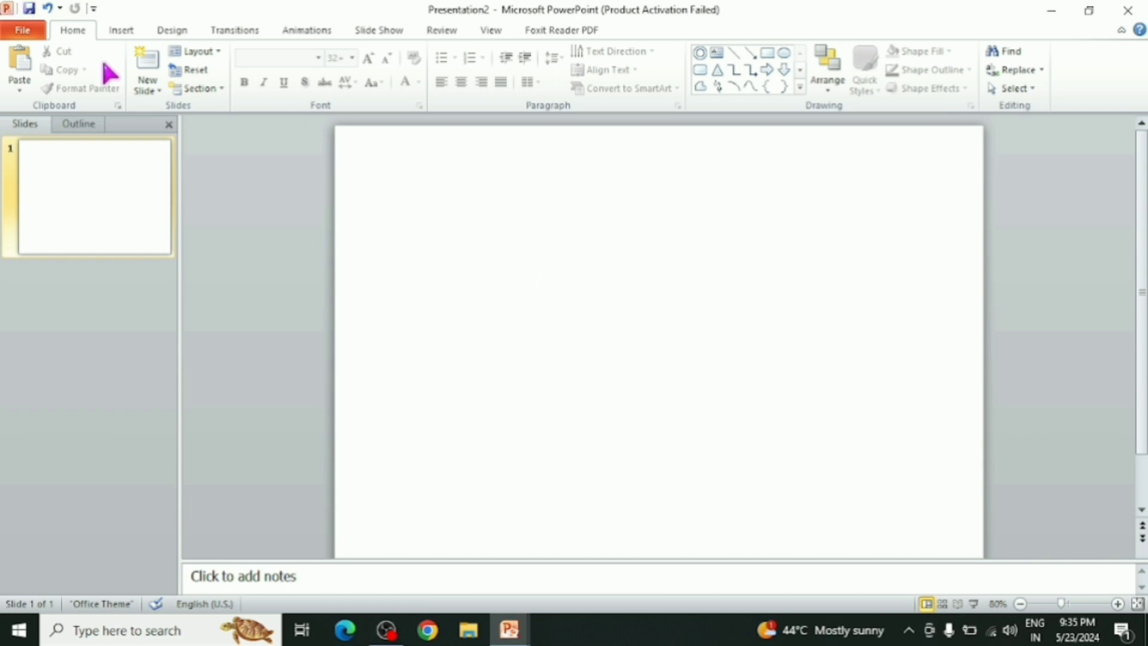
{"action": "left_click", "coordinate": [116, 30]}
{"action": "left_click", "coordinate": [233, 97]}
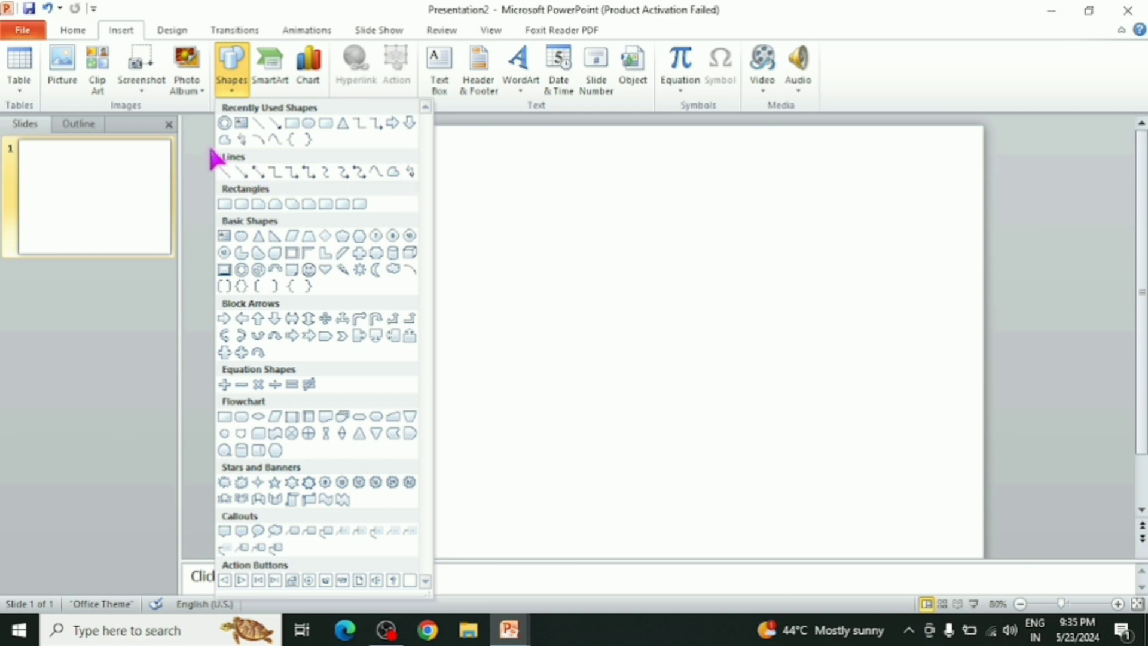
Step: Trace the N's diagonal and right upright as an open Freeform outline
{"action": "left_click", "coordinate": [395, 173]}
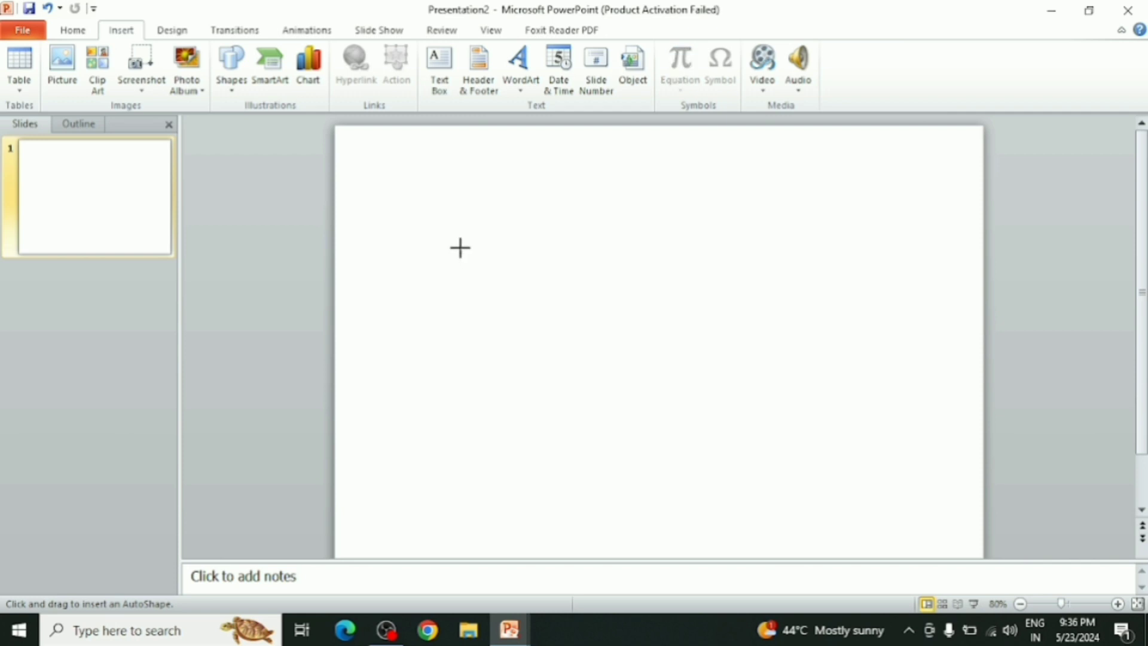
{"action": "left_click_drag", "start_coordinate": [461, 249], "coordinate": [500, 286]}
{"action": "mouse_move", "coordinate": [500, 286]}
{"action": "left_mouse_down"}
{"action": "mouse_move", "coordinate": [635, 294]}
{"action": "mouse_move", "coordinate": [592, 269]}
{"action": "mouse_move", "coordinate": [502, 336]}
{"action": "mouse_move", "coordinate": [542, 336]}
{"action": "mouse_move", "coordinate": [541, 351]}
{"action": "mouse_move", "coordinate": [518, 351]}
{"action": "mouse_move", "coordinate": [530, 368]}
{"action": "mouse_move", "coordinate": [540, 354]}
{"action": "left_mouse_up"}
{"action": "left_click", "coordinate": [541, 354]}
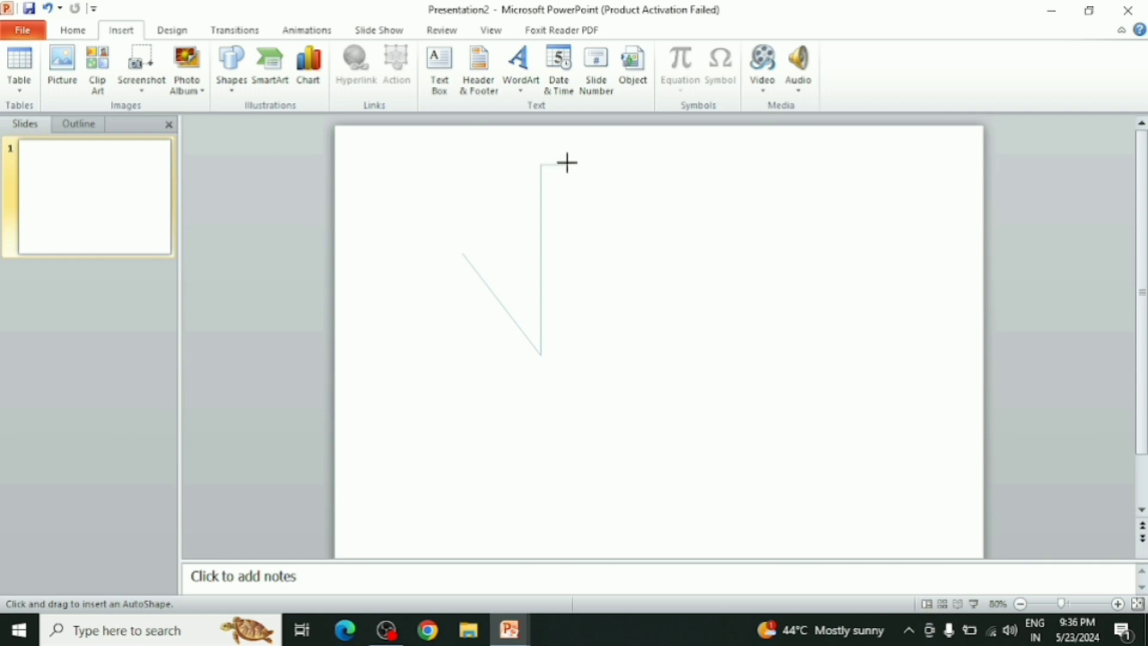
{"action": "left_click", "coordinate": [565, 165]}
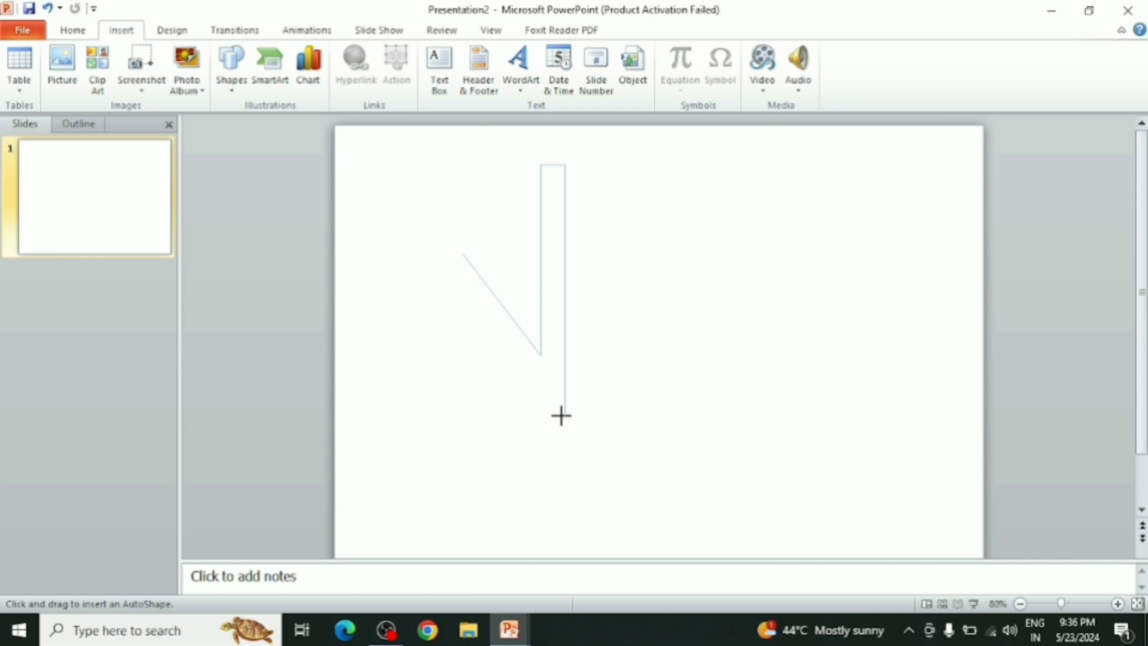
{"action": "left_click", "coordinate": [563, 415]}
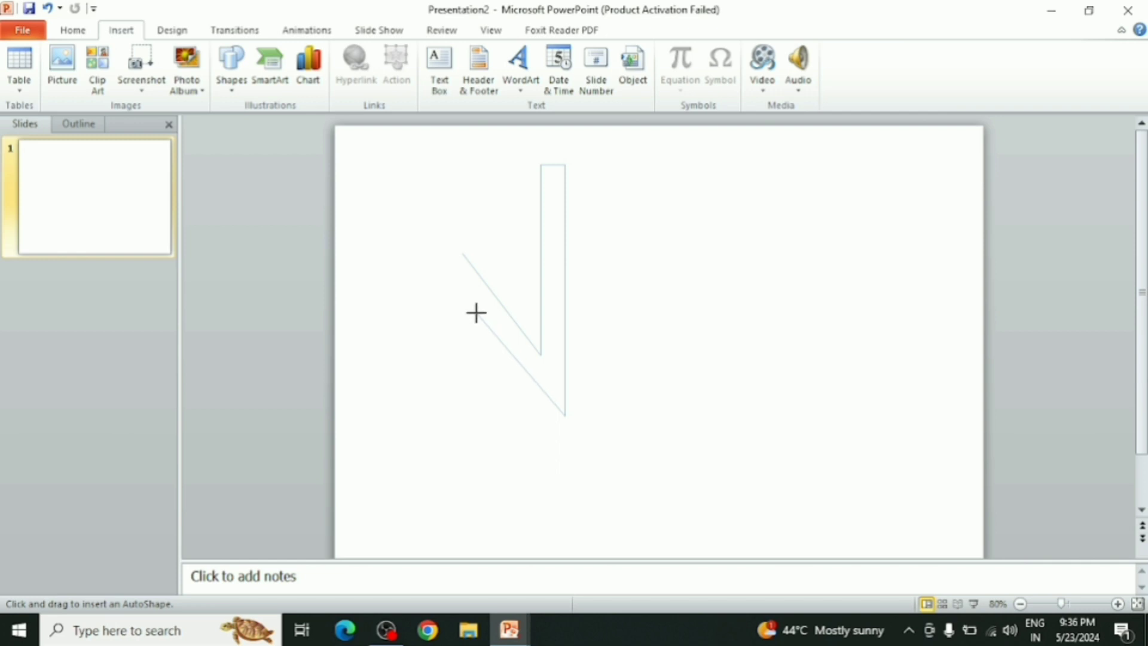
Step: Add the N's left-stroke points, fix the bottom-left corner, and close the outline
{"action": "left_click", "coordinate": [478, 311]}
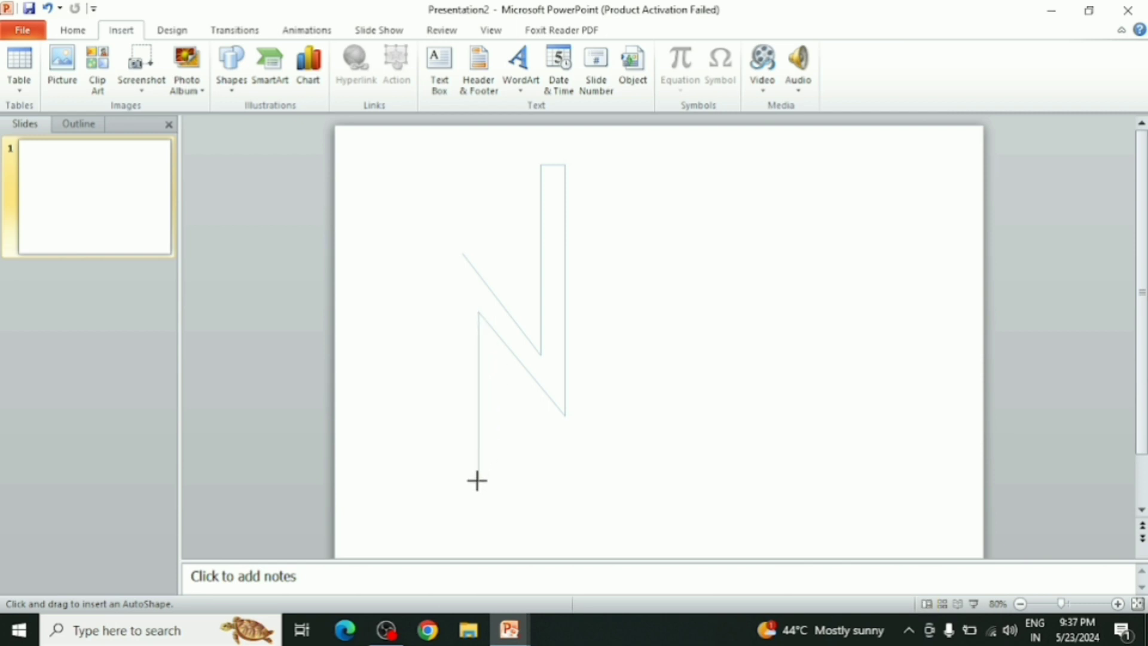
{"action": "left_click", "coordinate": [478, 481]}
{"action": "left_click", "coordinate": [457, 482]}
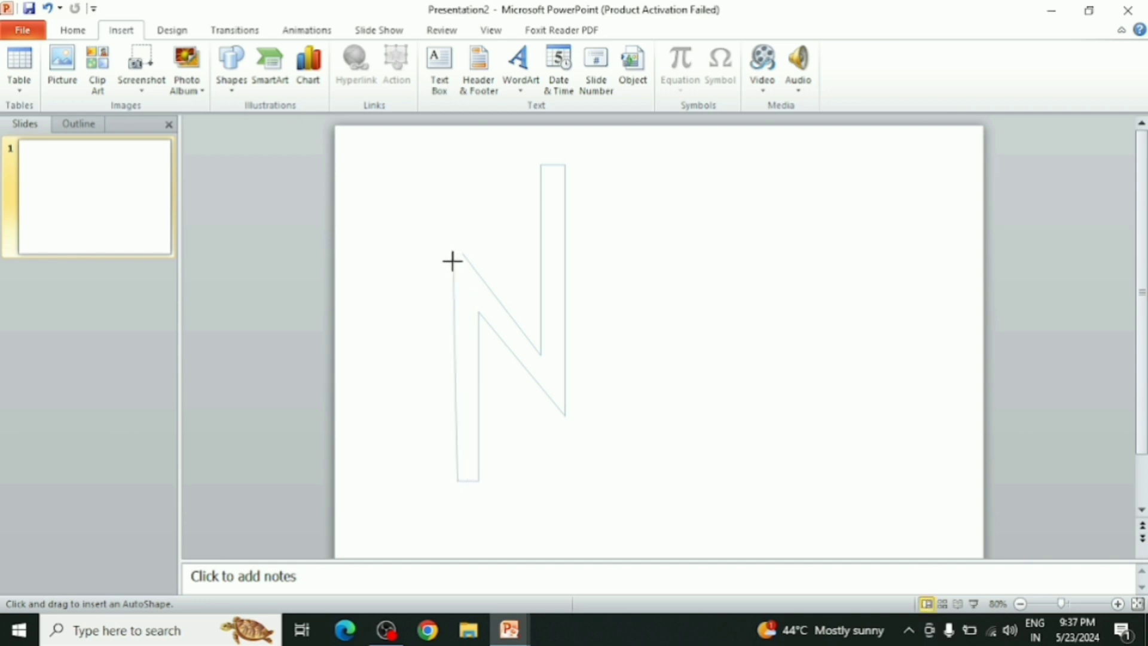
{"action": "key", "text": "BackSpace"}
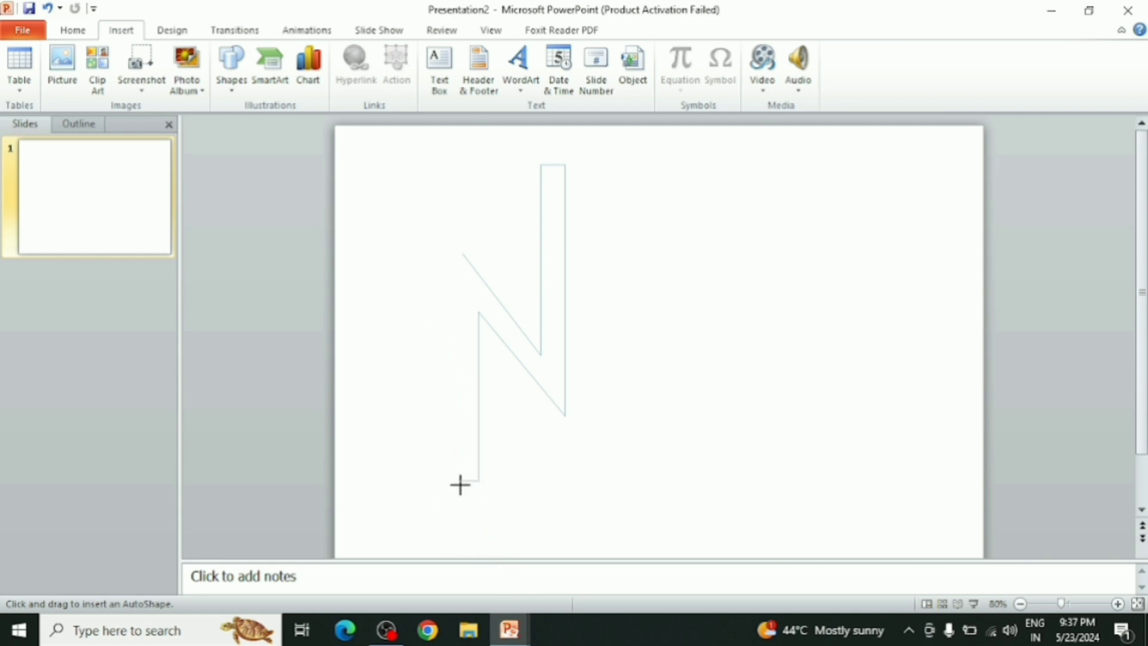
{"action": "left_click", "coordinate": [457, 480]}
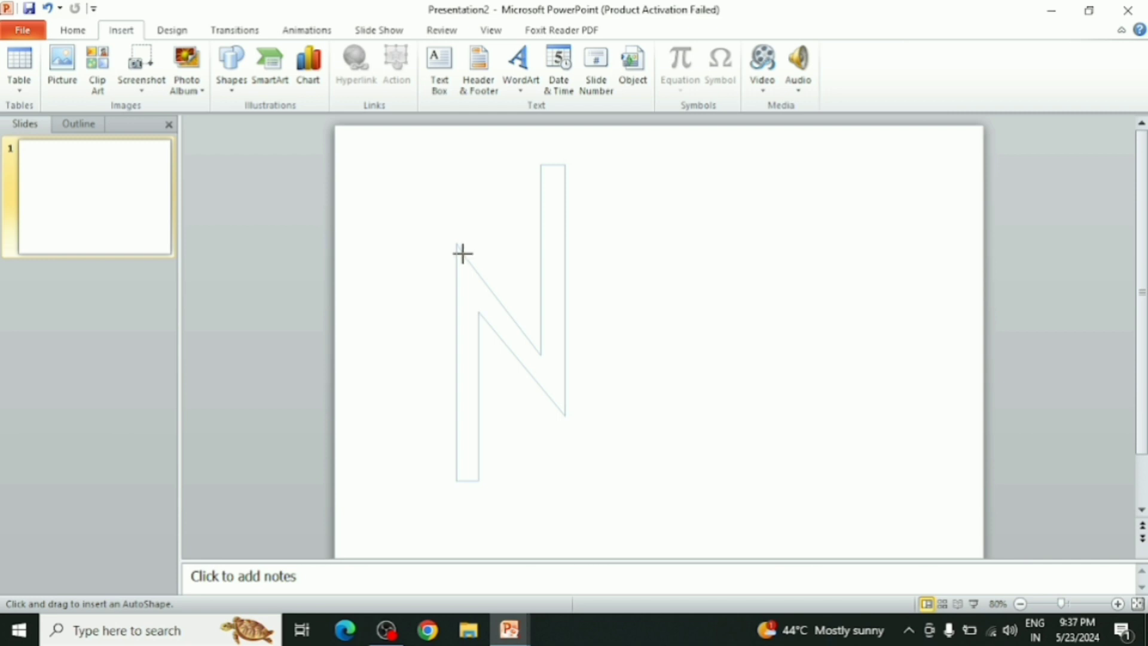
{"action": "left_click", "coordinate": [462, 253]}
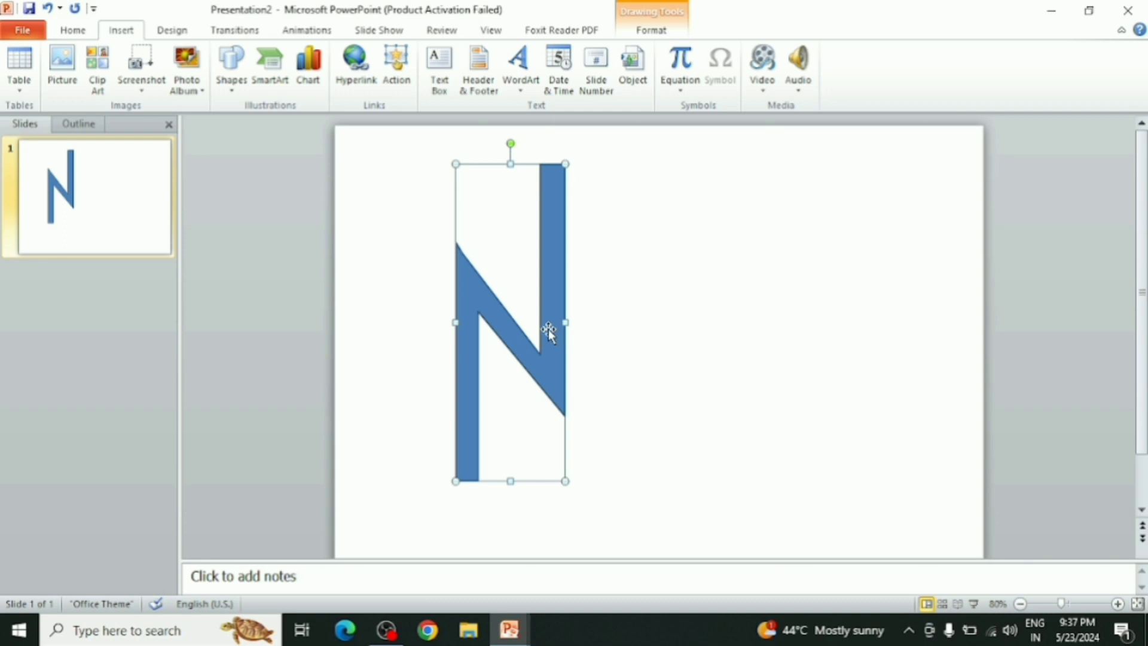
Step: Nudge the filled N slightly left and down
{"action": "left_click_drag", "start_coordinate": [549, 332], "coordinate": [531, 342]}
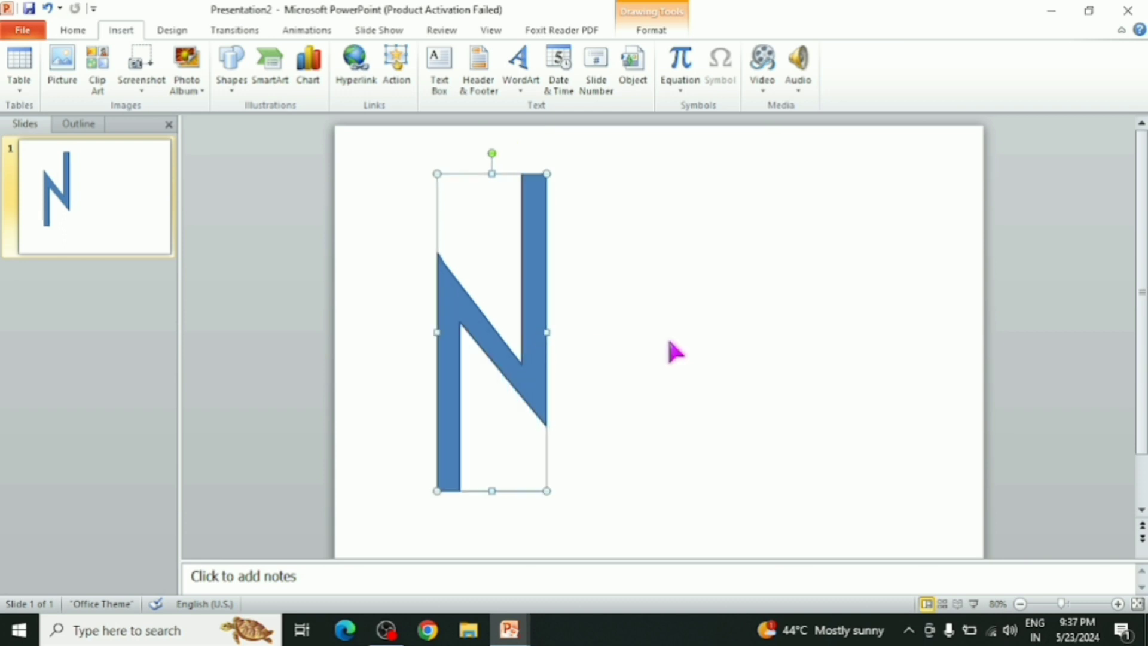
{"action": "left_click", "coordinate": [358, 236]}
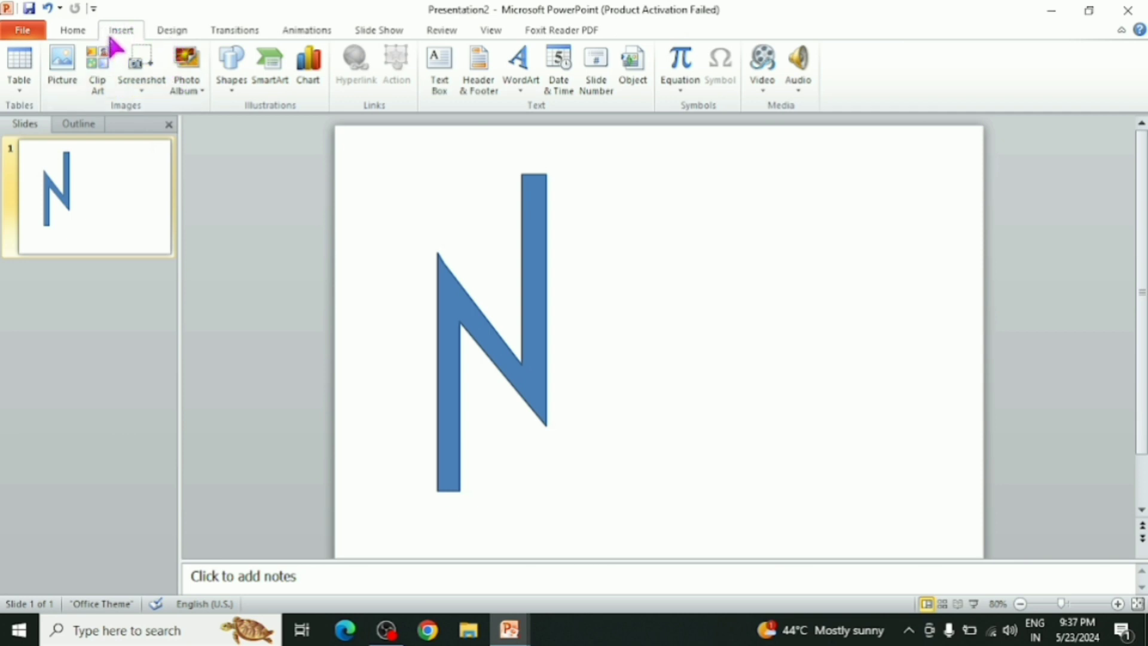
{"action": "left_click", "coordinate": [232, 84]}
Step: Draw a closed freeform '<' chevron for the K's two arms beside the N
{"action": "left_click", "coordinate": [392, 174]}
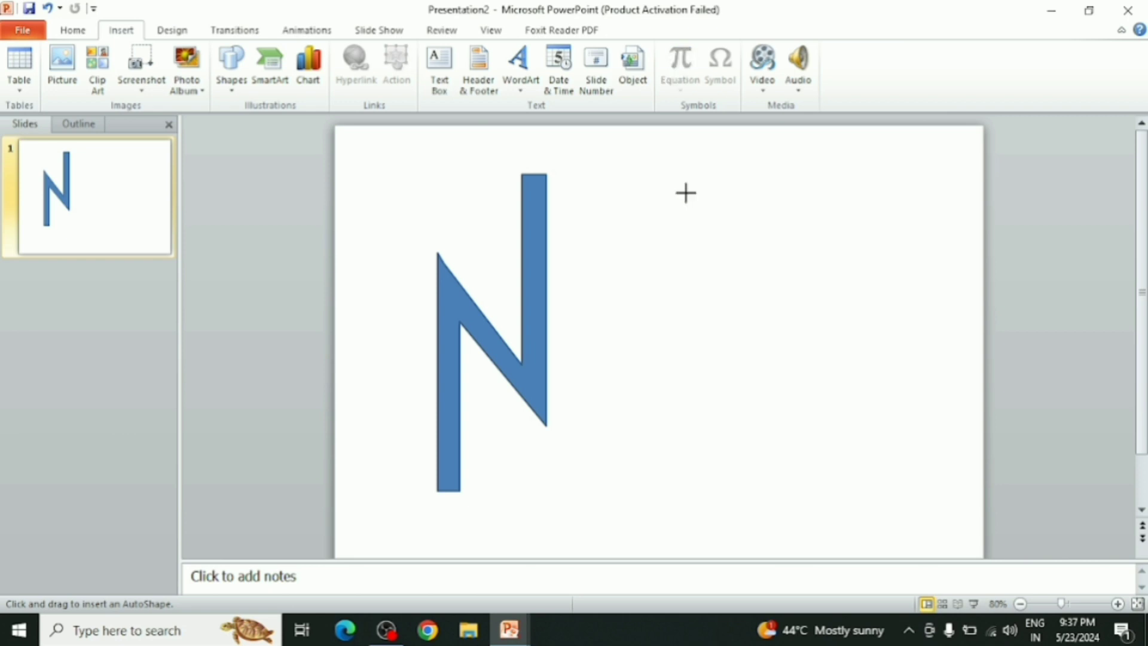
{"action": "left_click_drag", "start_coordinate": [686, 193], "coordinate": [569, 304]}
{"action": "left_click", "coordinate": [569, 305]}
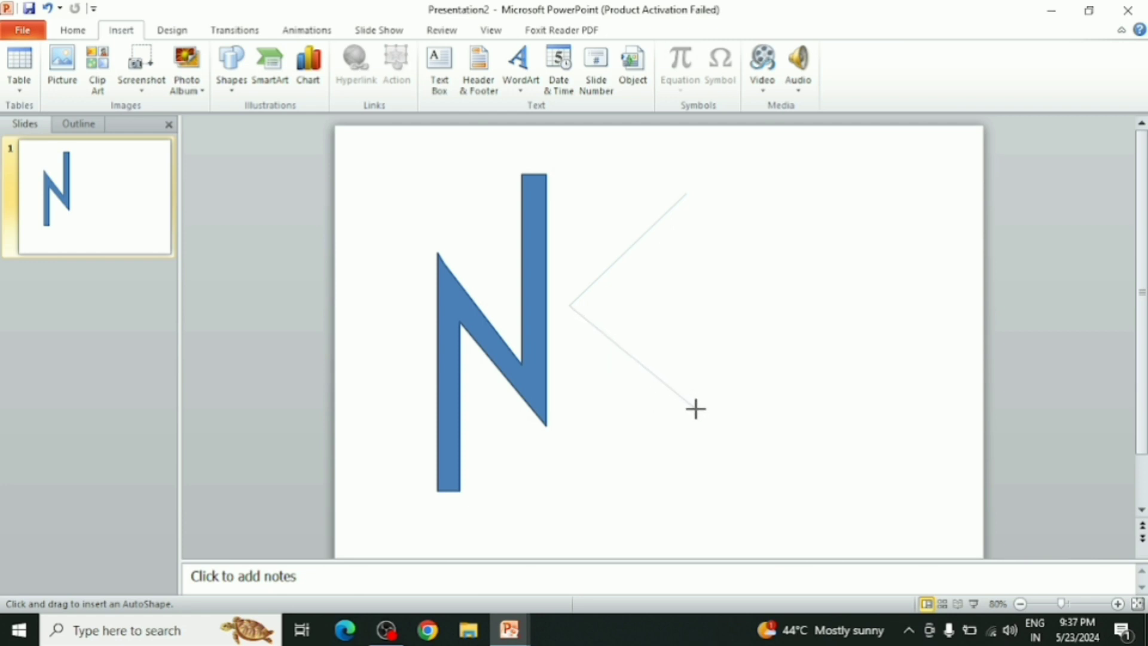
{"action": "left_click", "coordinate": [699, 409]}
{"action": "left_click", "coordinate": [710, 393]}
{"action": "left_click", "coordinate": [713, 392]}
{"action": "left_click", "coordinate": [605, 304]}
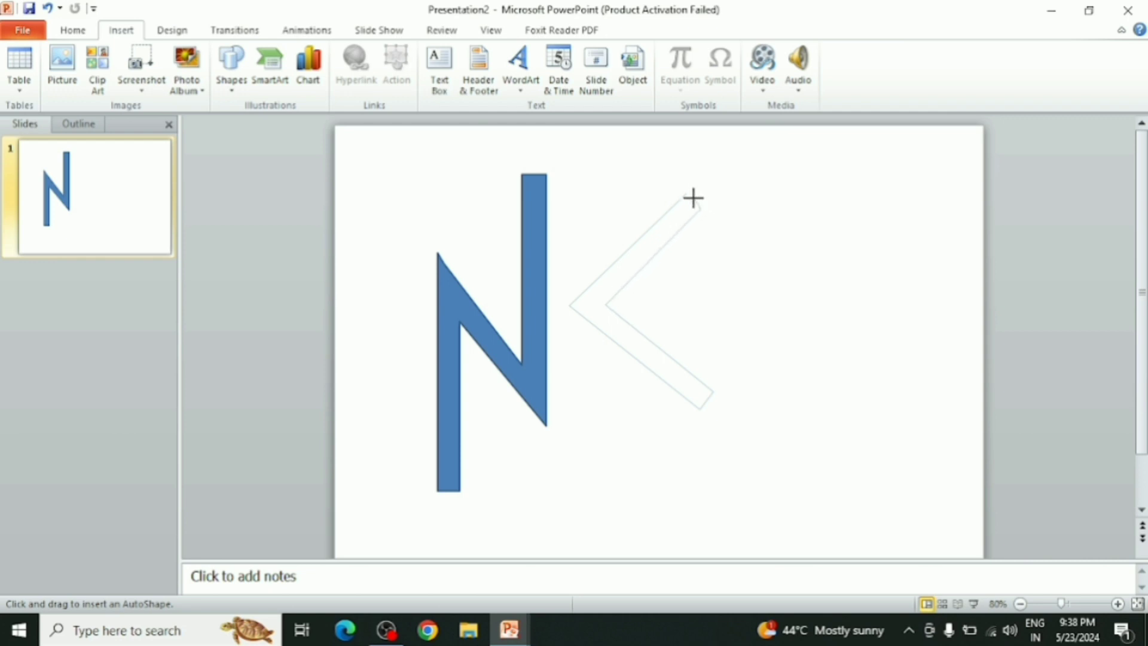
{"action": "left_click", "coordinate": [687, 193]}
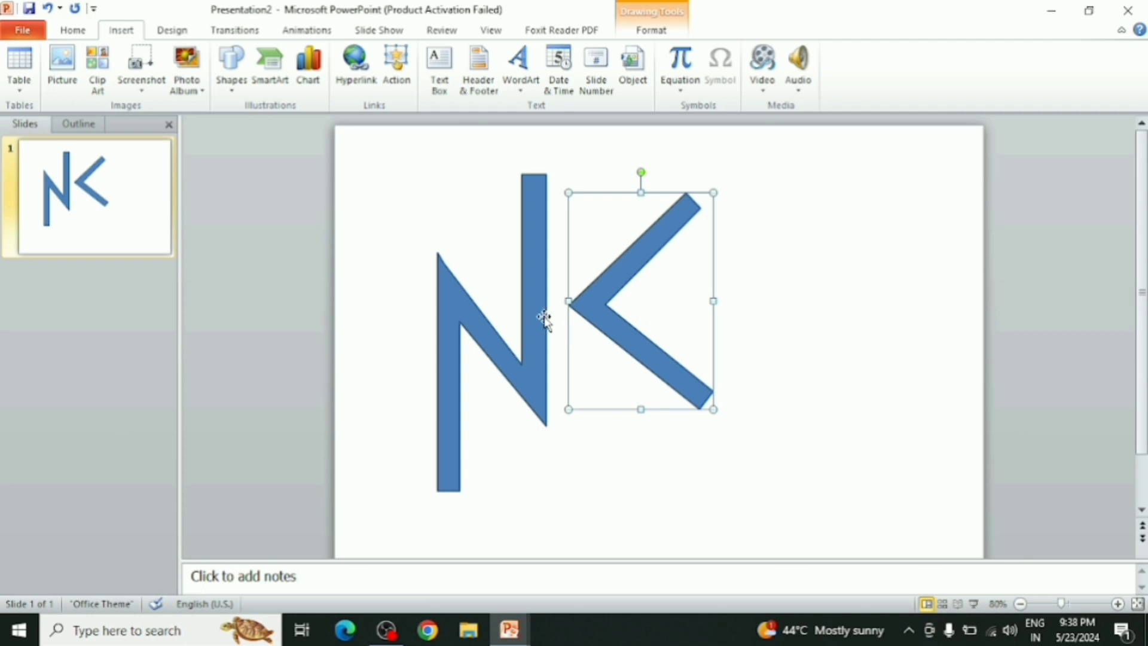
Step: Overlap the N with the K arms, send the arms backward, and nudge them up one step
{"action": "left_click_drag", "start_coordinate": [535, 312], "coordinate": [580, 323]}
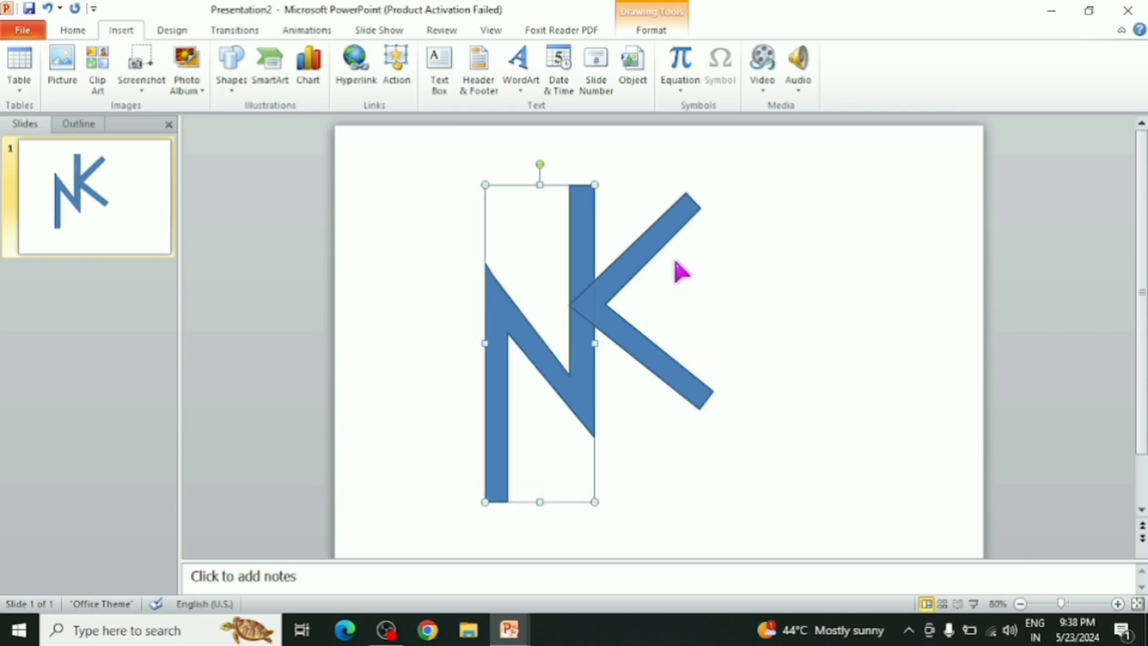
{"action": "left_click", "coordinate": [669, 30]}
{"action": "left_click", "coordinate": [636, 249]}
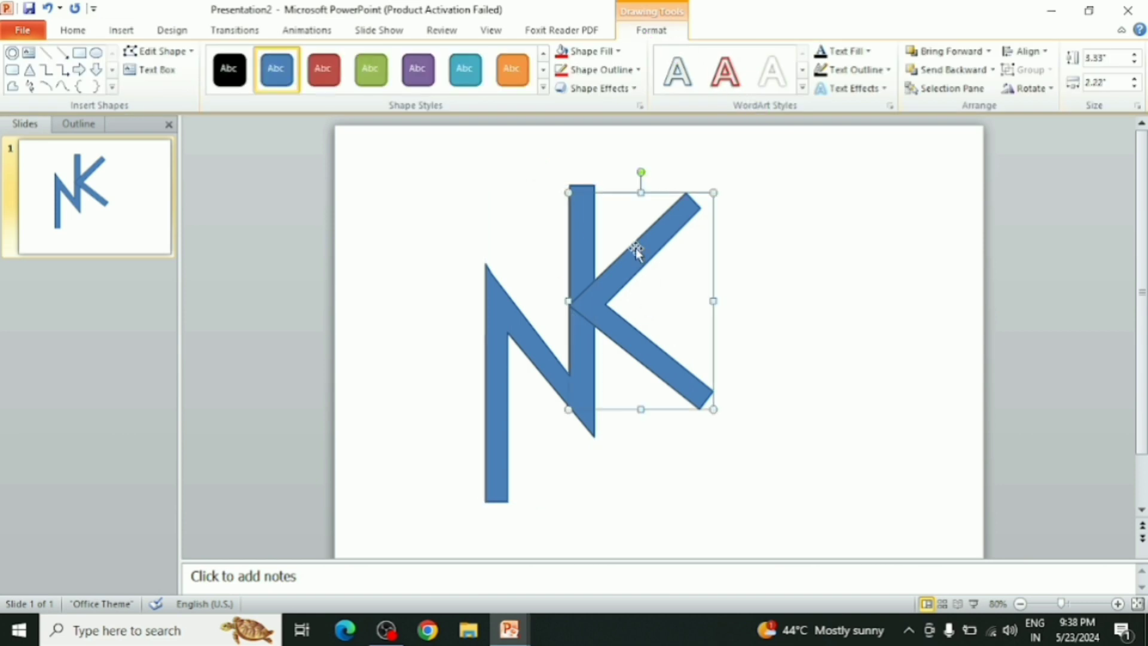
{"action": "left_click", "coordinate": [934, 70]}
{"action": "key", "text": "Up"}
{"action": "key", "text": "Up"}
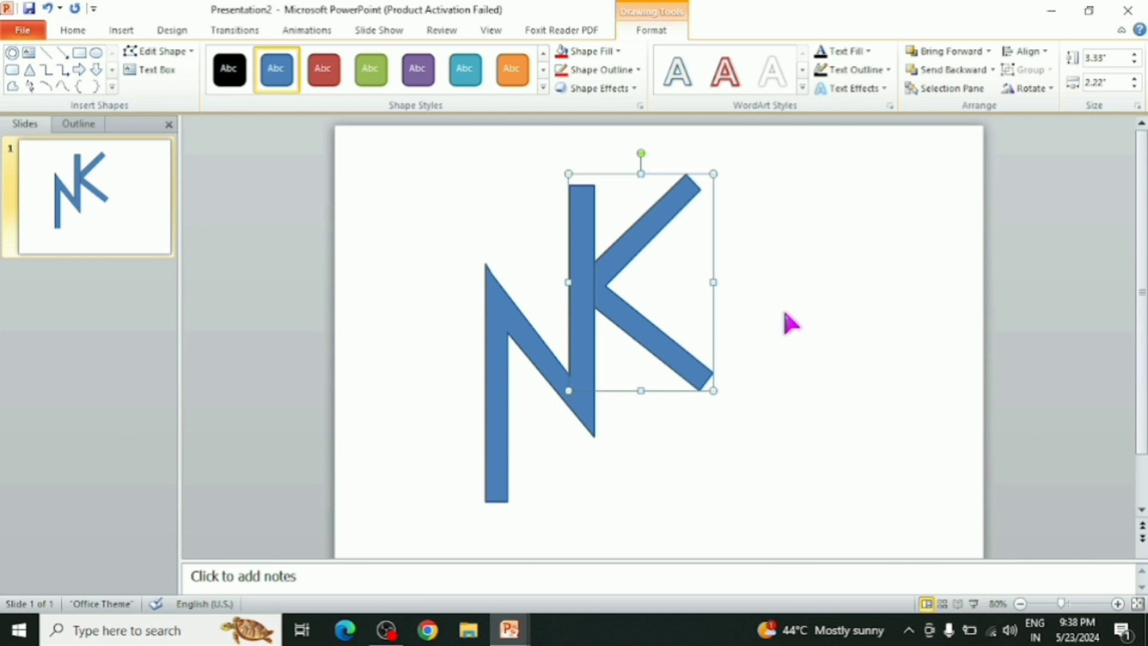
{"action": "key", "text": "Up"}
{"action": "key", "text": "Down"}
{"action": "key", "text": "Down"}
{"action": "key", "text": "Down"}
{"action": "left_click", "coordinate": [799, 328]}
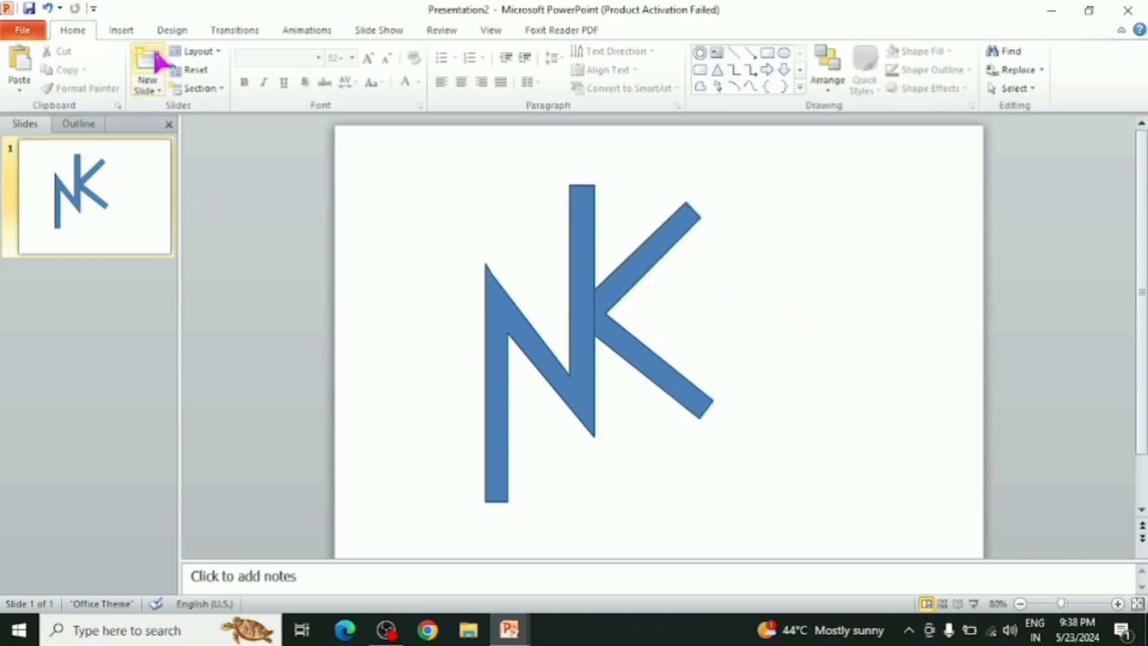
{"action": "left_click", "coordinate": [122, 29]}
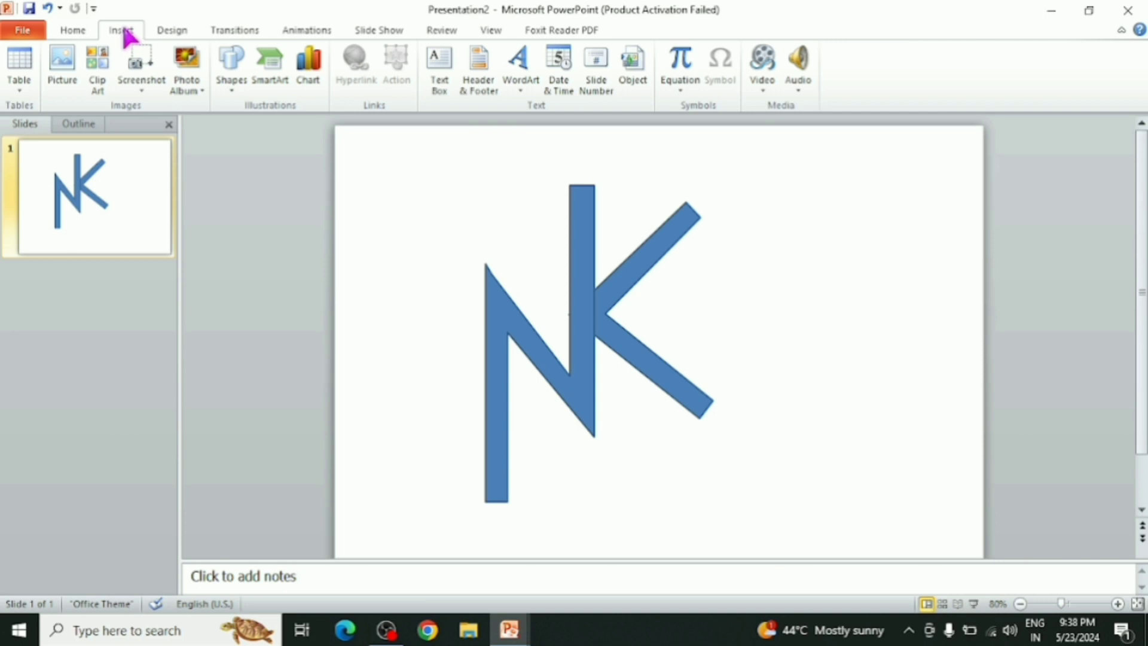
Step: Draw a donut over the letters, thin its ring with the yellow handle, and shrink it slightly
{"action": "left_click", "coordinate": [227, 78]}
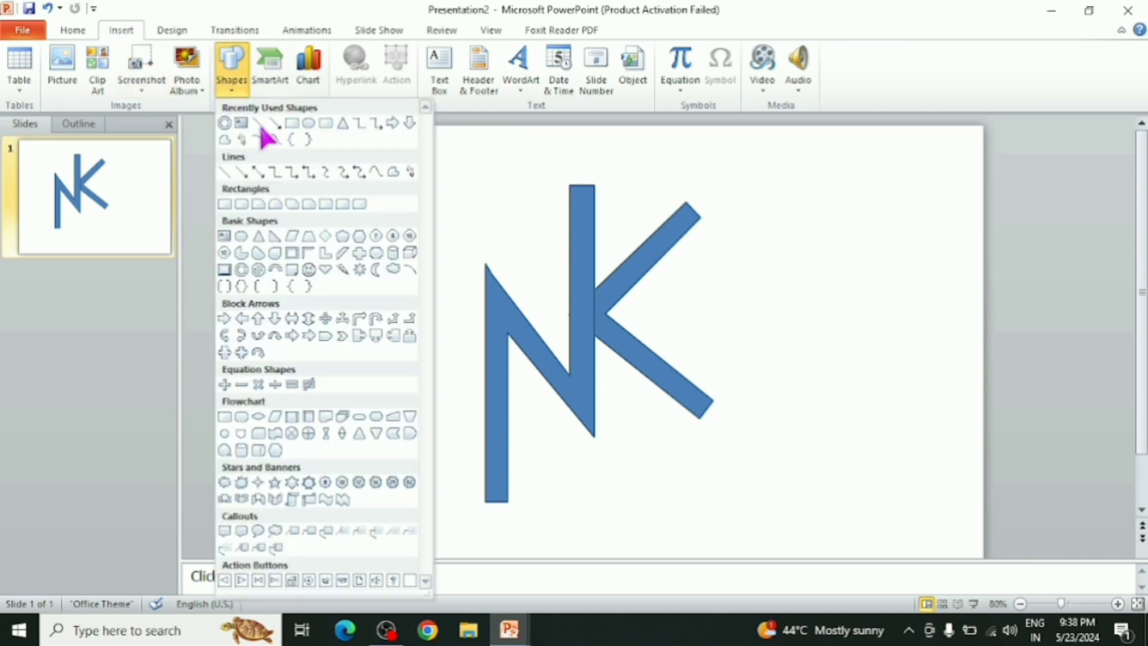
{"action": "left_click", "coordinate": [242, 269]}
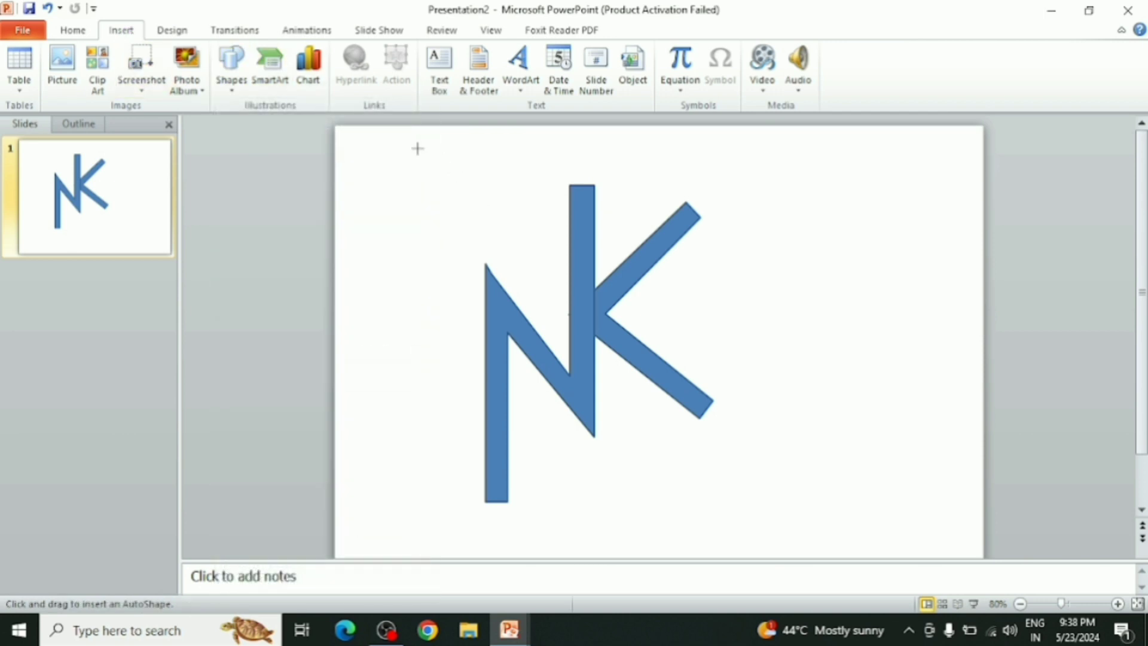
{"action": "left_click_drag", "start_coordinate": [411, 139], "coordinate": [843, 381]}
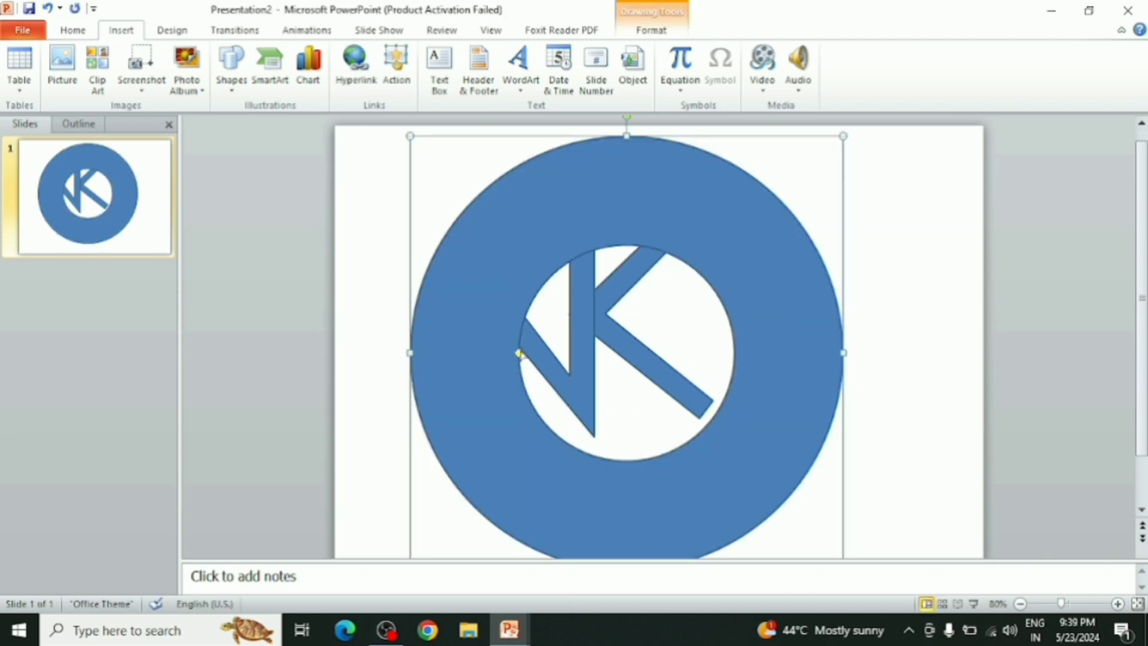
{"action": "left_click_drag", "start_coordinate": [520, 355], "coordinate": [432, 353]}
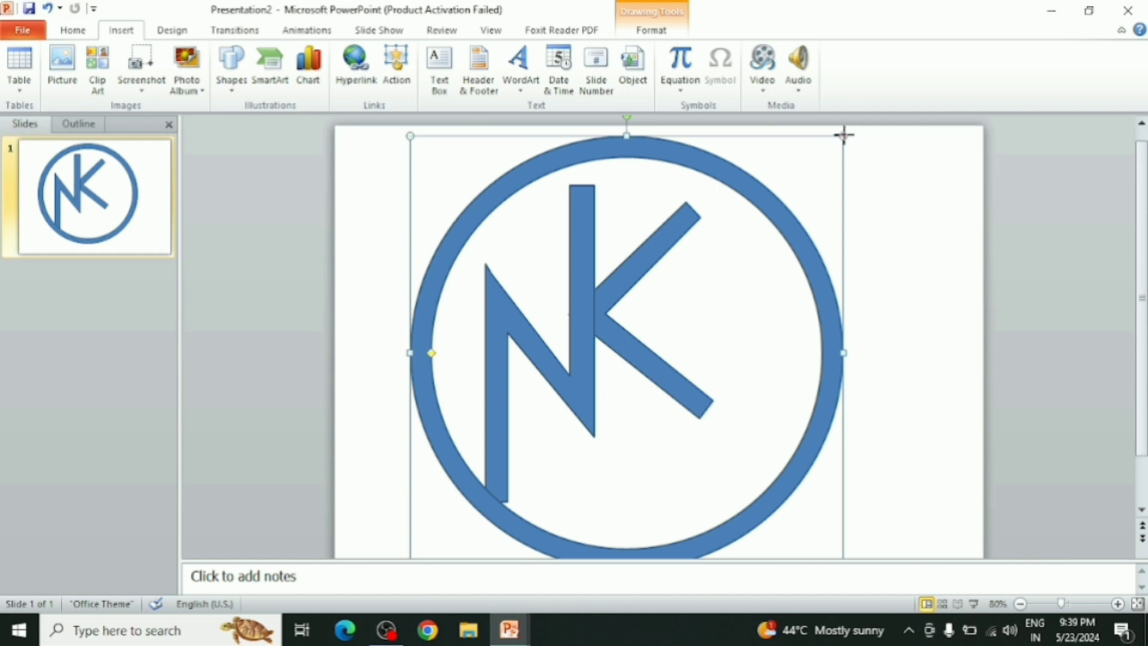
{"action": "left_click_drag", "start_coordinate": [838, 152], "coordinate": [833, 162]}
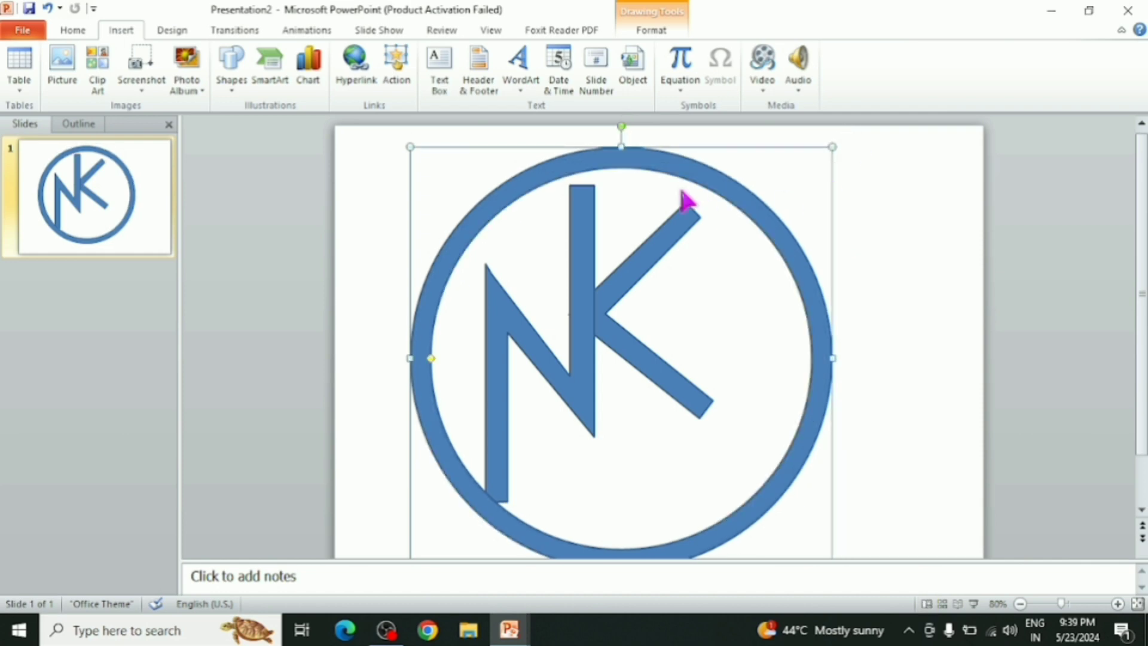
{"action": "left_click", "coordinate": [655, 31]}
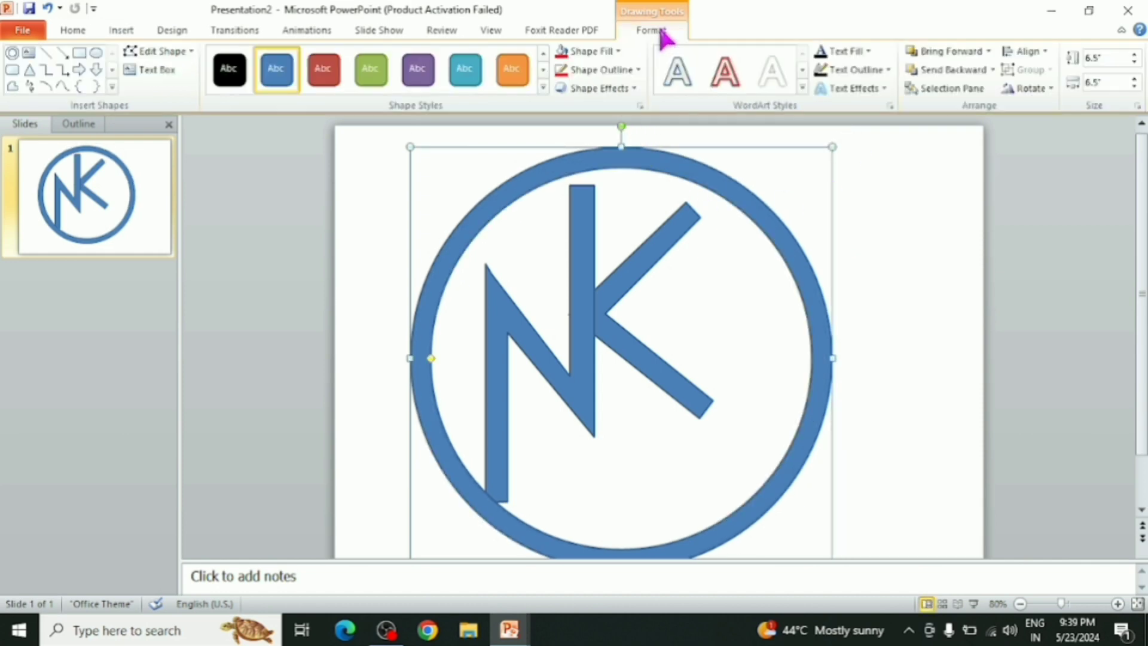
Step: Apply the Parallel 3-D rotation preset to the ring, shift it left, and rotate it diagonally
{"action": "left_click", "coordinate": [591, 90]}
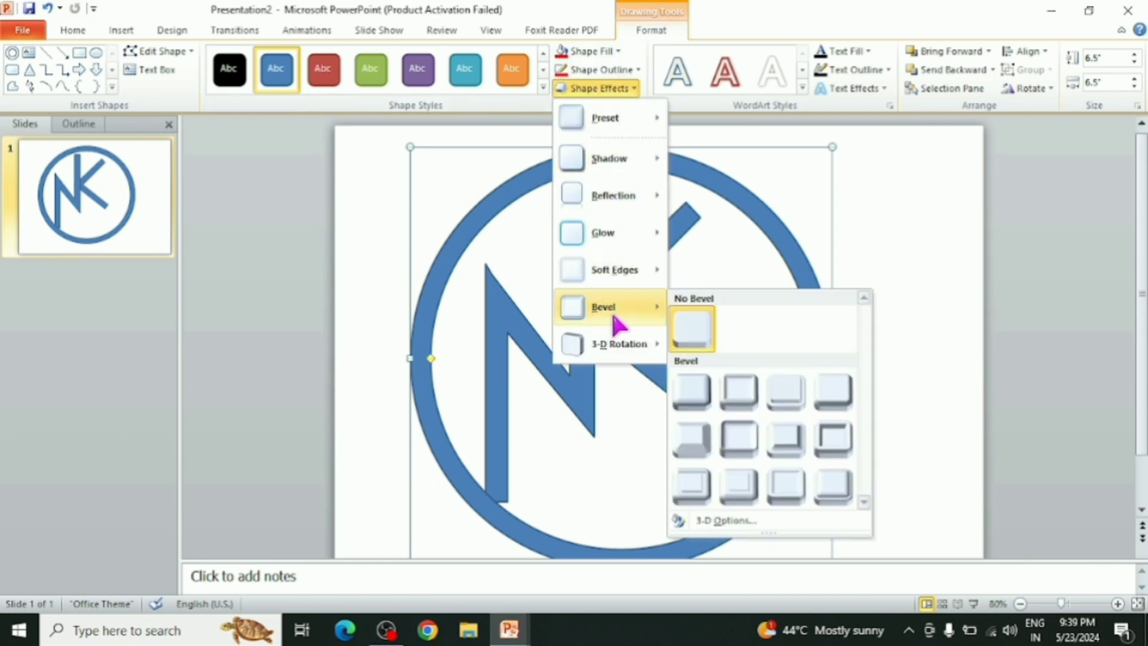
{"action": "mouse_move", "coordinate": [619, 343]}
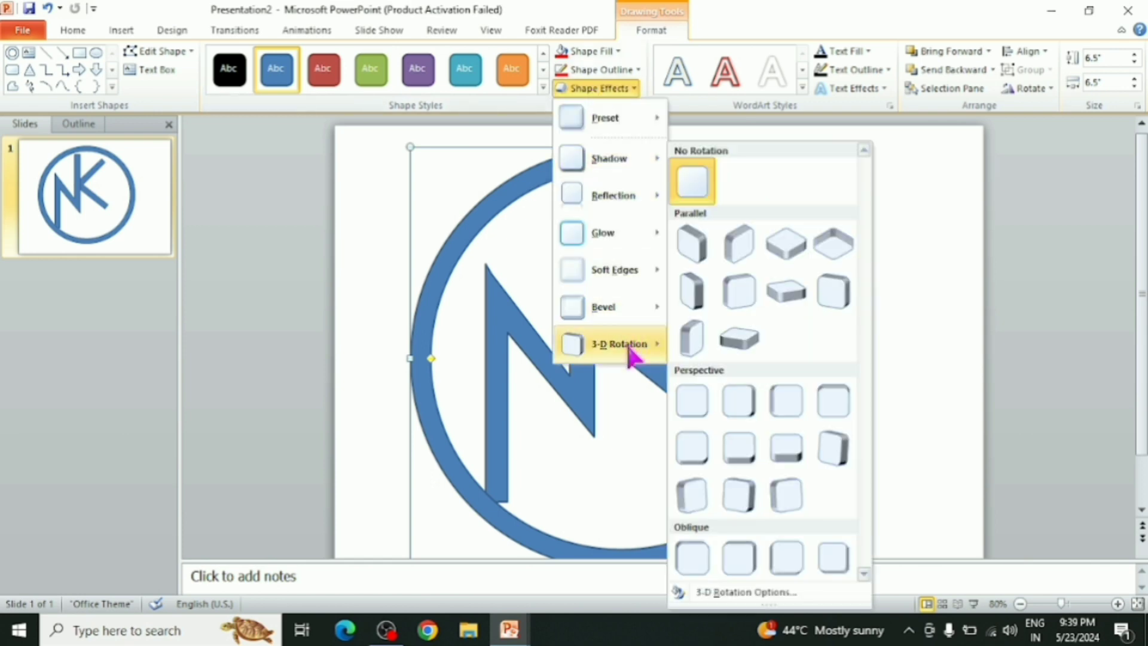
{"action": "left_click", "coordinate": [793, 302]}
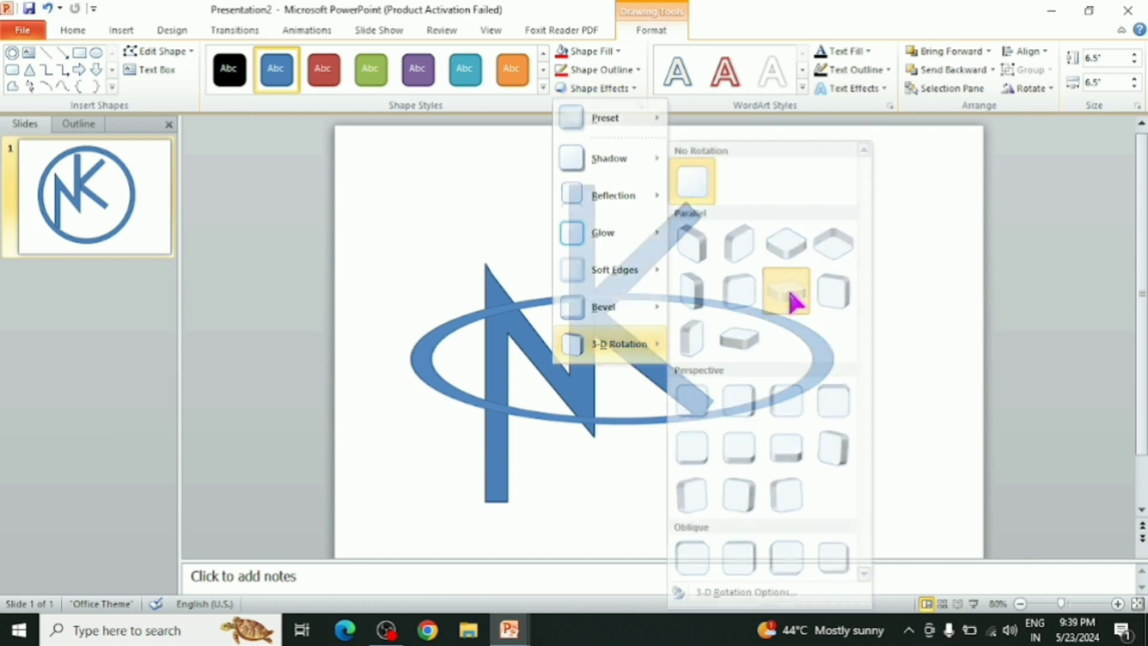
{"action": "left_click_drag", "start_coordinate": [799, 378], "coordinate": [772, 378]}
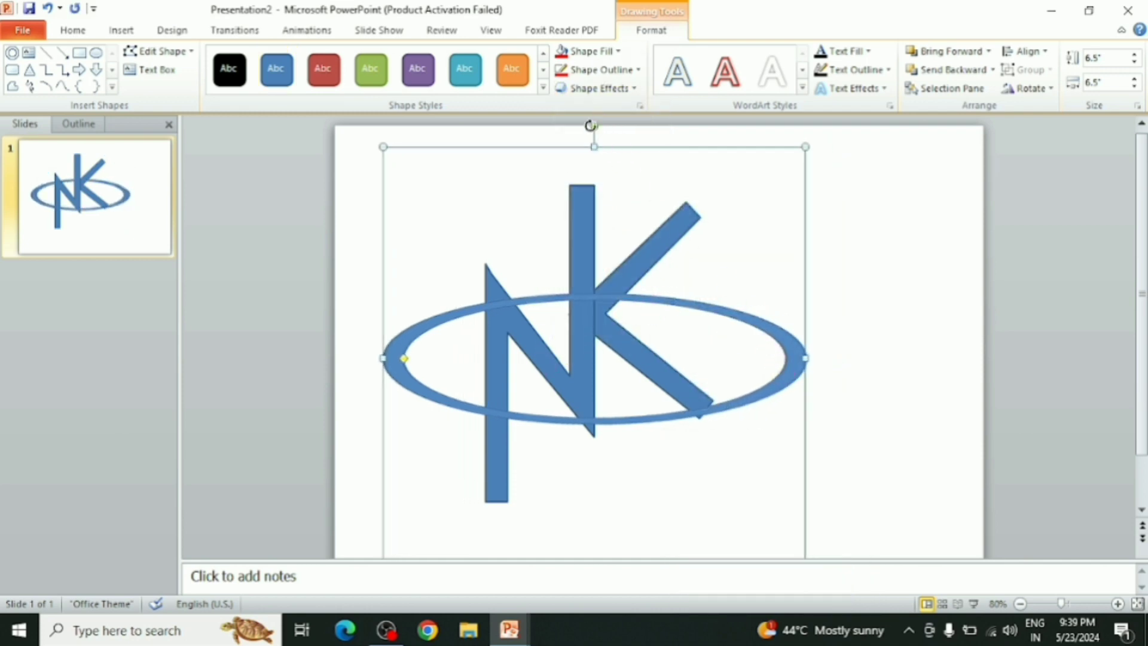
{"action": "mouse_move", "coordinate": [591, 126]}
{"action": "left_mouse_down"}
{"action": "mouse_move", "coordinate": [646, 152]}
{"action": "mouse_move", "coordinate": [673, 142]}
{"action": "mouse_move", "coordinate": [705, 192]}
{"action": "left_mouse_up"}
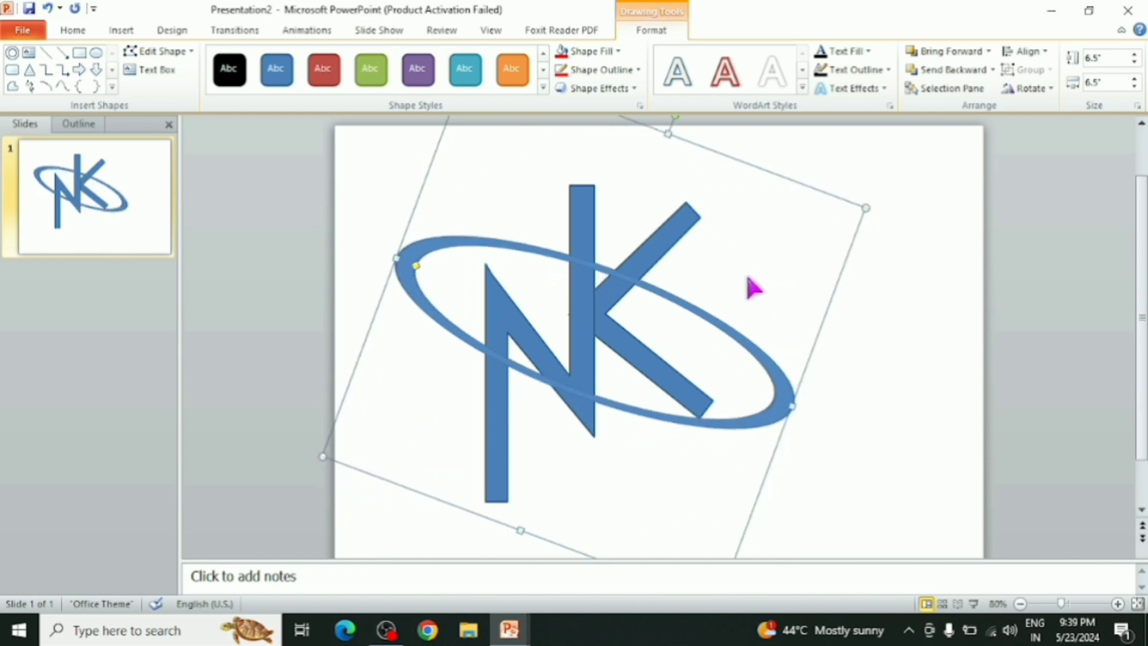
Step: Give the N a black fill and black outline
{"action": "left_click", "coordinate": [863, 360]}
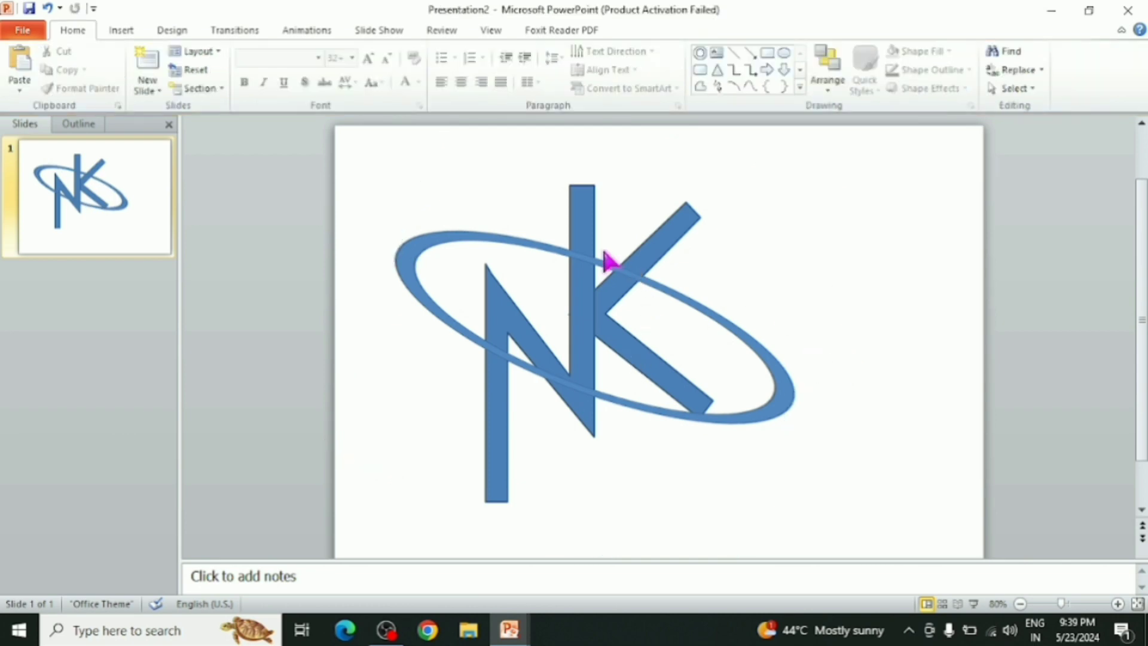
{"action": "left_click", "coordinate": [579, 200]}
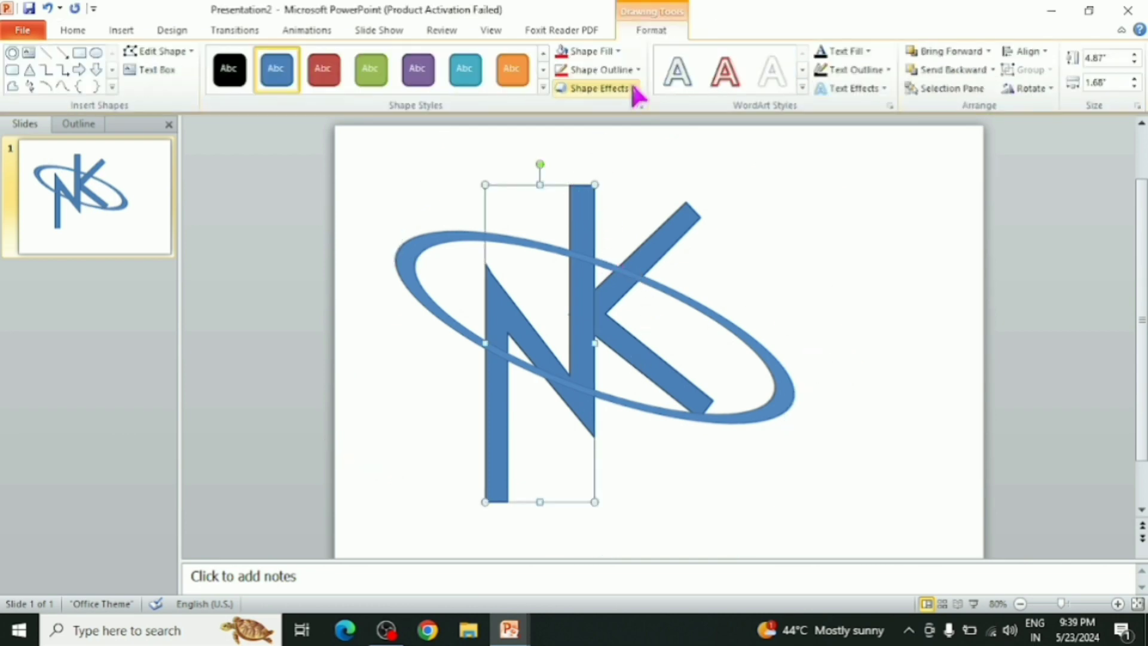
{"action": "left_click", "coordinate": [604, 52]}
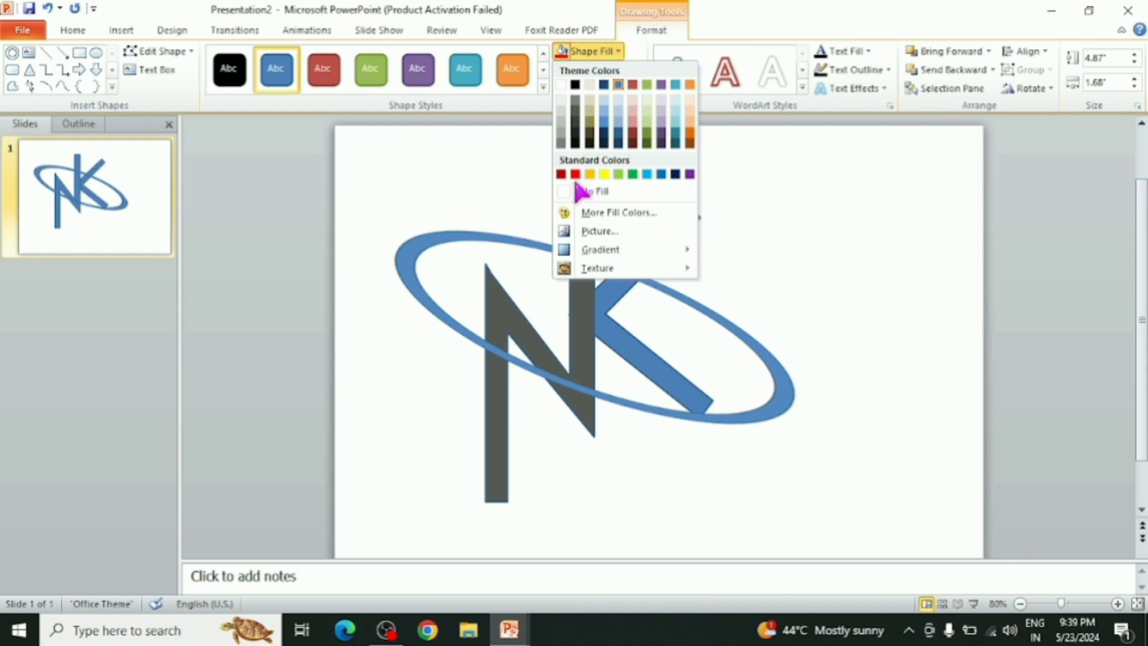
{"action": "left_click", "coordinate": [576, 86]}
{"action": "left_click", "coordinate": [589, 70]}
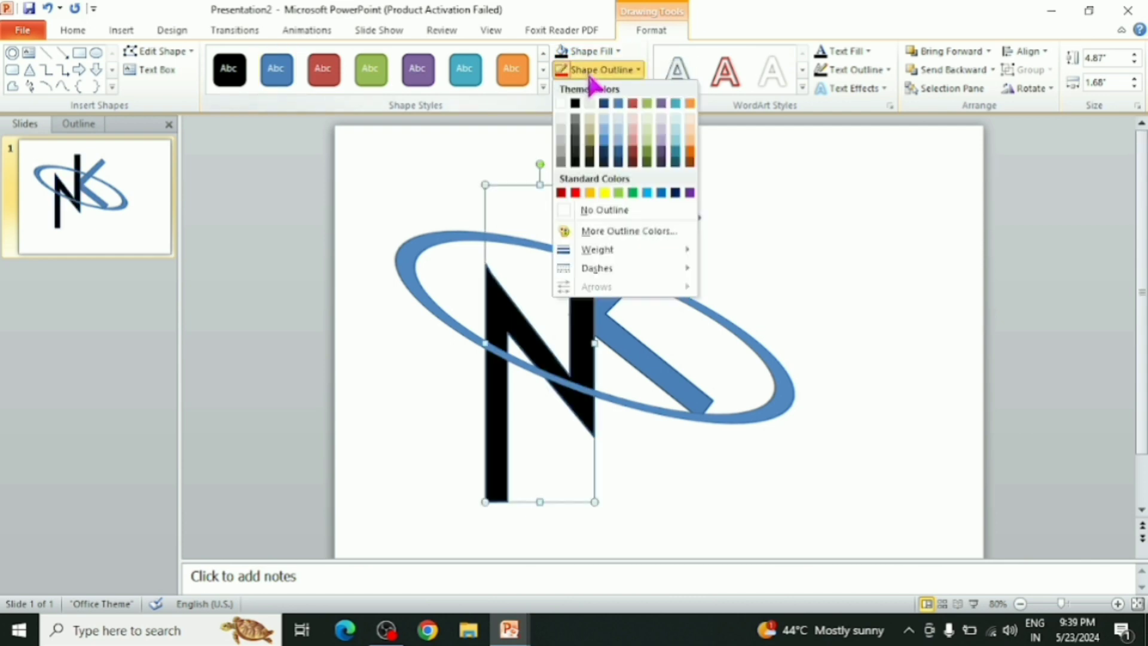
{"action": "left_click", "coordinate": [576, 104]}
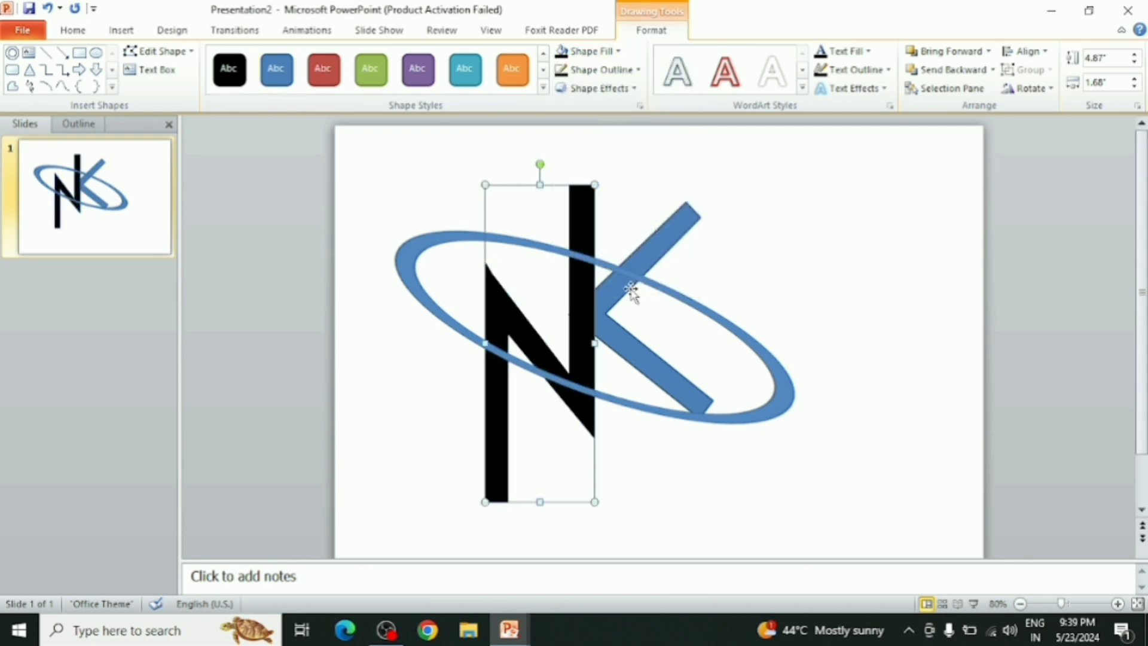
Step: Give the K arms a red fill and red outline
{"action": "left_click", "coordinate": [641, 256]}
{"action": "left_click", "coordinate": [584, 53]}
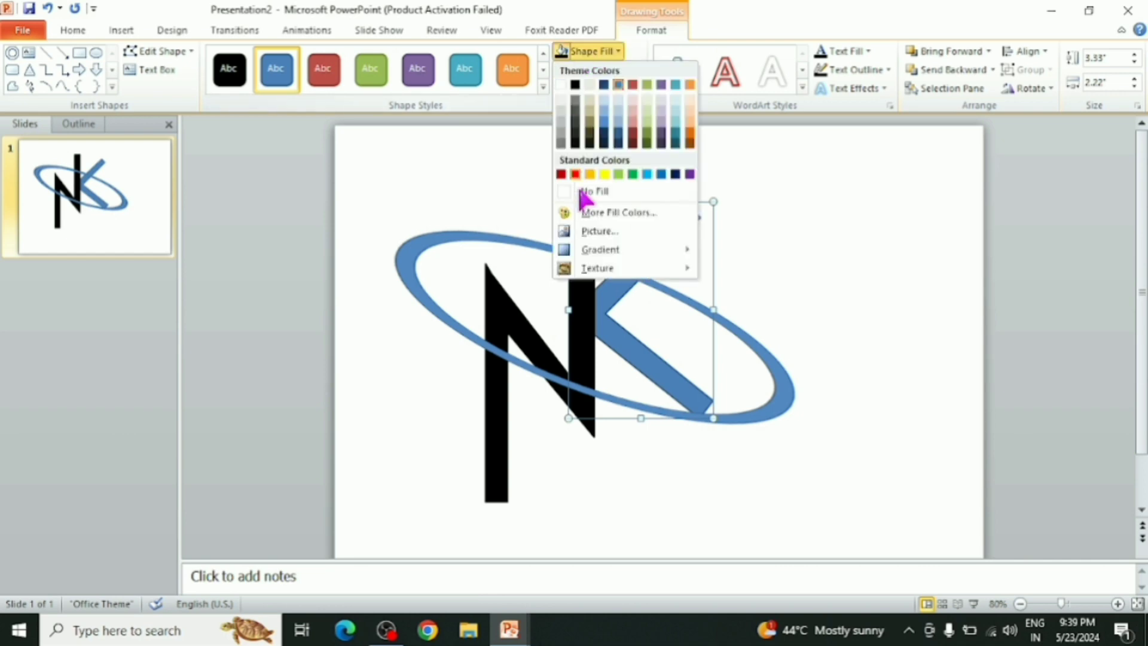
{"action": "left_click", "coordinate": [575, 174]}
{"action": "left_click", "coordinate": [594, 70]}
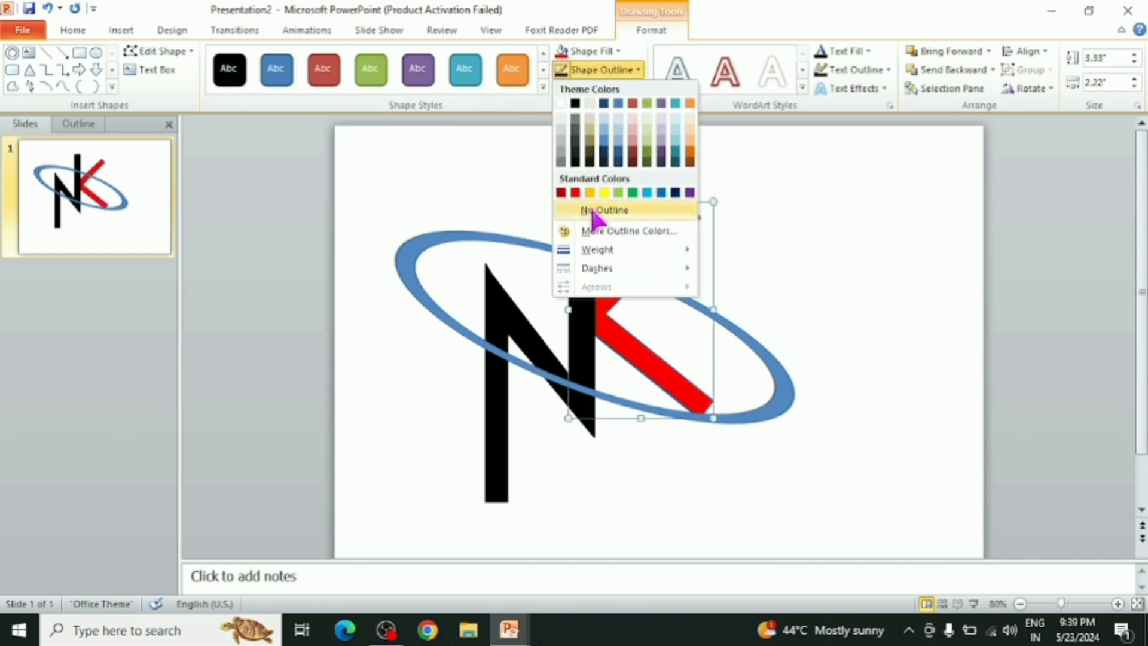
{"action": "left_click", "coordinate": [576, 192]}
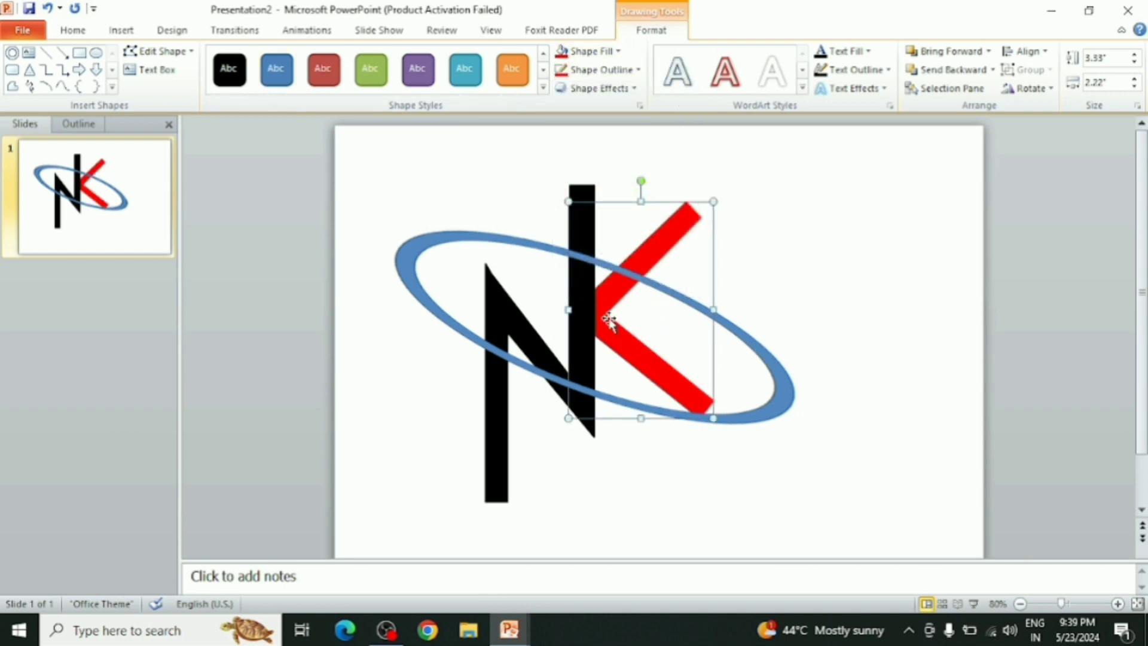
Step: Select both letters and apply a 6 pt Circle top bevel in Format Shape's 3-D Format
{"action": "left_click", "coordinate": [513, 333], "text": "shift"}
{"action": "left_click", "coordinate": [738, 264]}
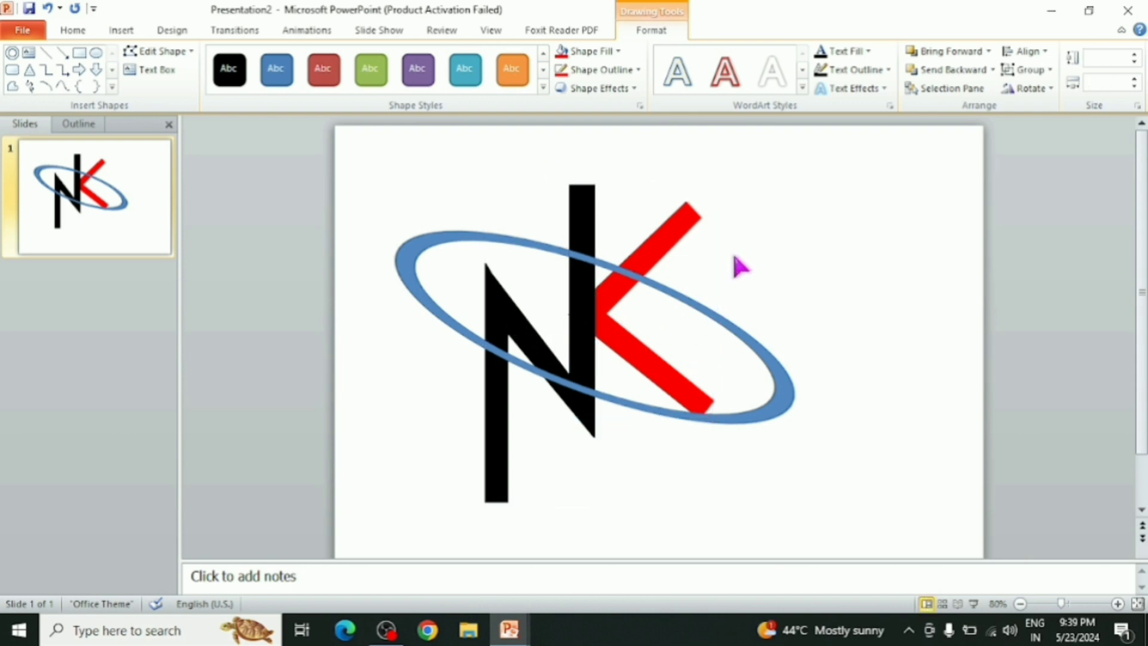
{"action": "left_click", "coordinate": [658, 241]}
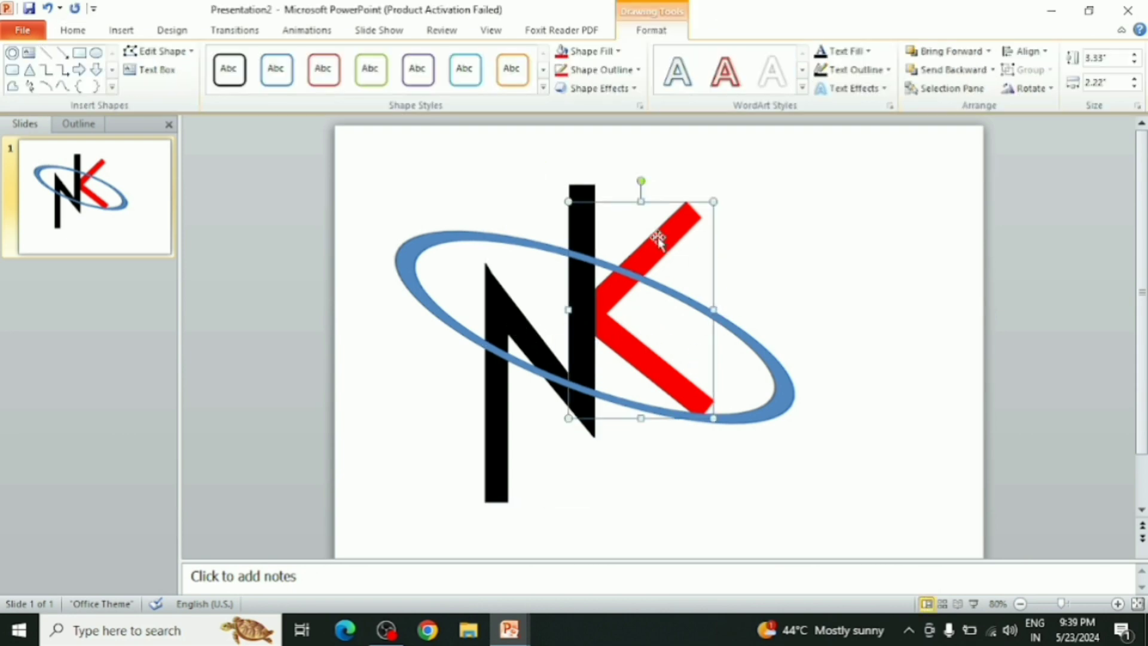
{"action": "left_click", "coordinate": [505, 323], "text": "shift"}
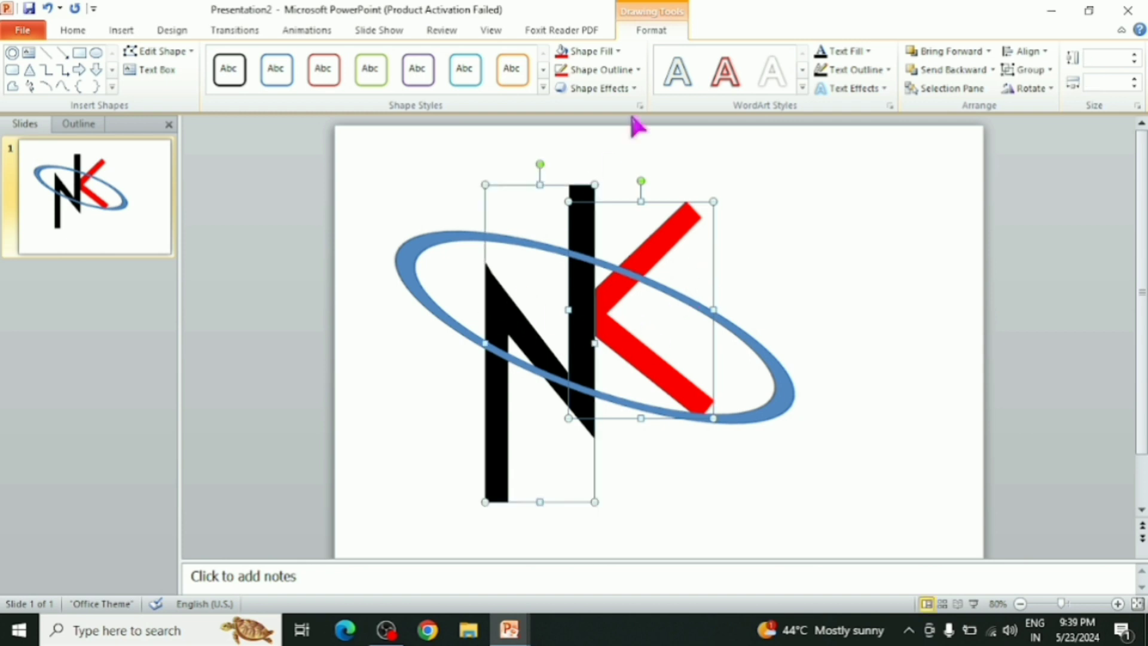
{"action": "left_click", "coordinate": [598, 95]}
{"action": "mouse_move", "coordinate": [619, 344]}
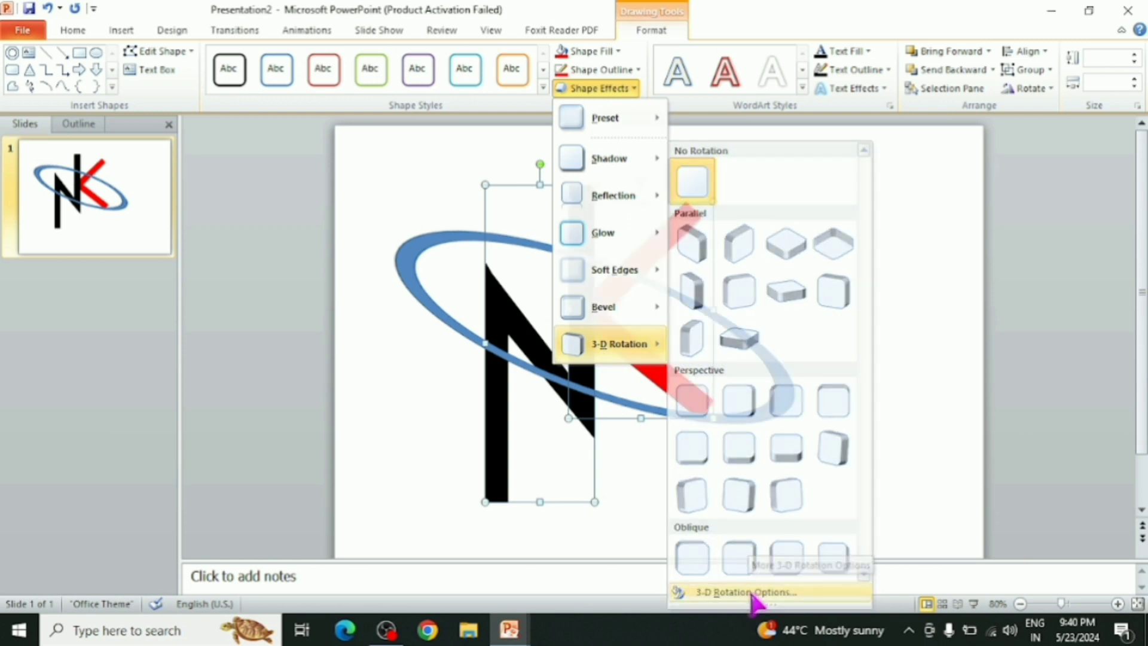
{"action": "left_click", "coordinate": [753, 594]}
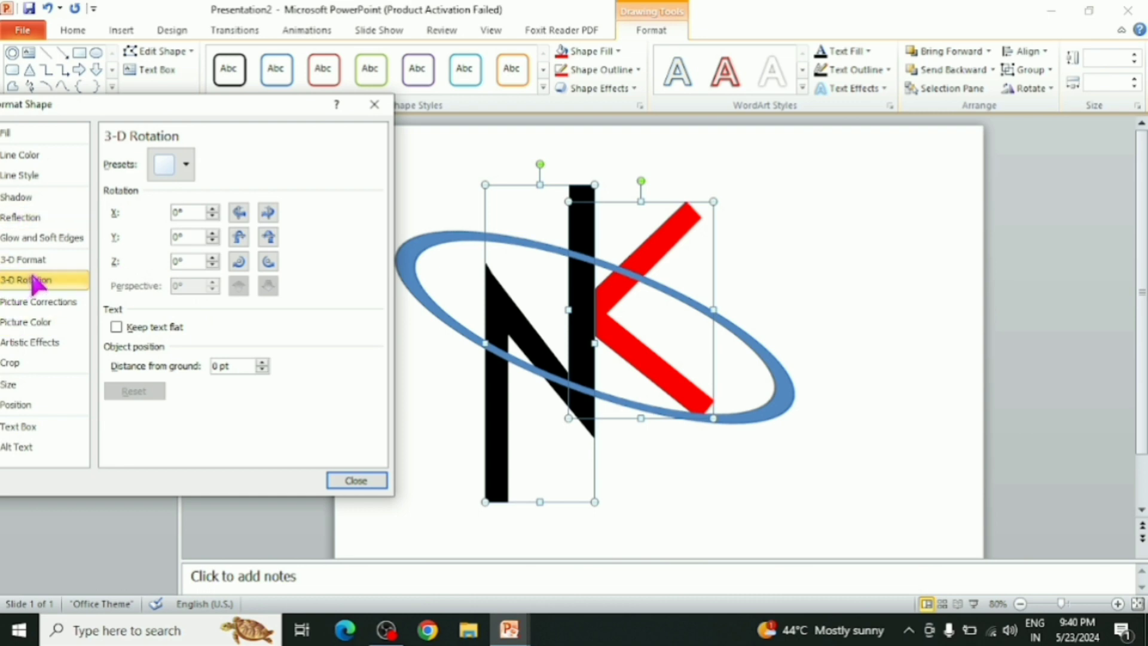
{"action": "left_click", "coordinate": [186, 168]}
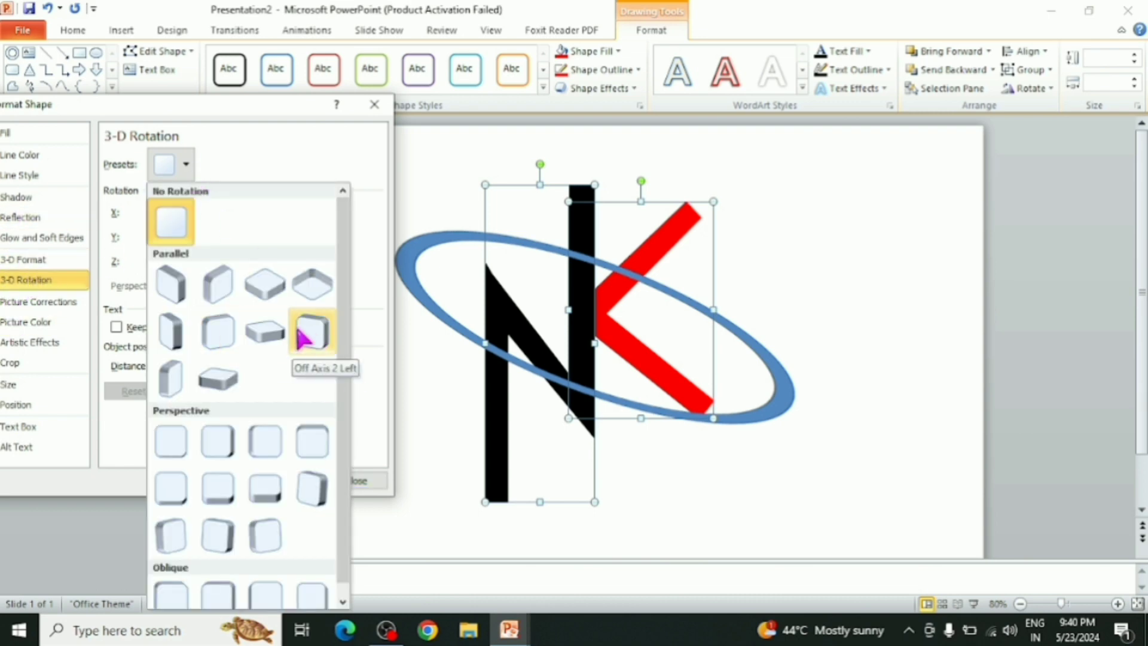
{"action": "left_click", "coordinate": [31, 261]}
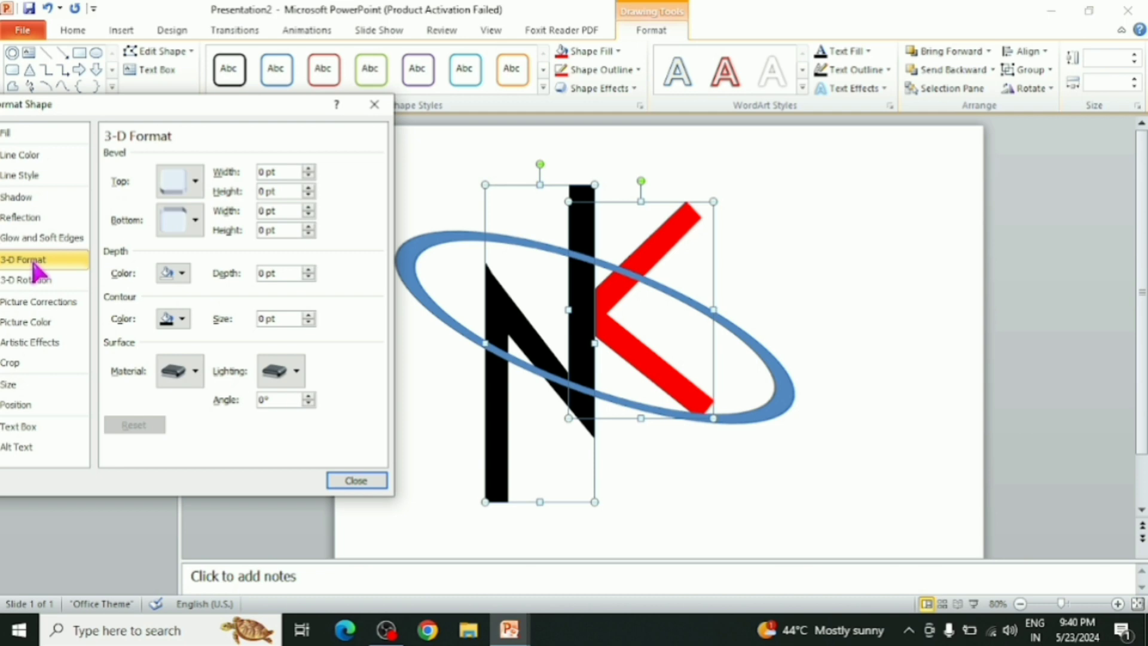
{"action": "left_click", "coordinate": [179, 186]}
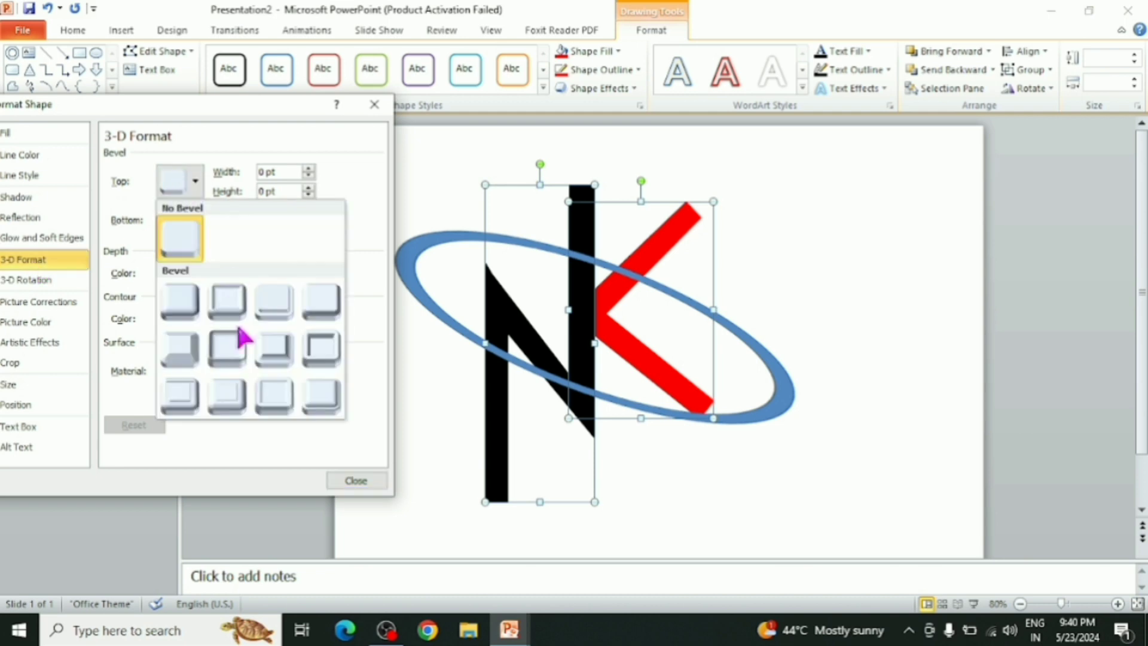
{"action": "left_click", "coordinate": [179, 308]}
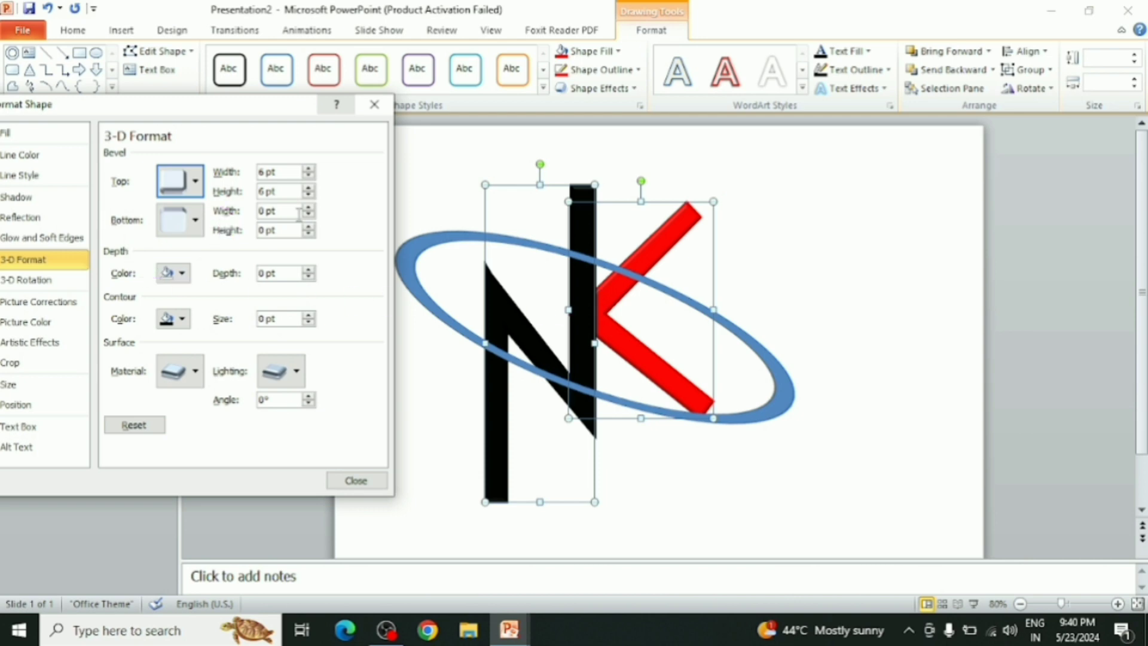
{"action": "left_click", "coordinate": [375, 104]}
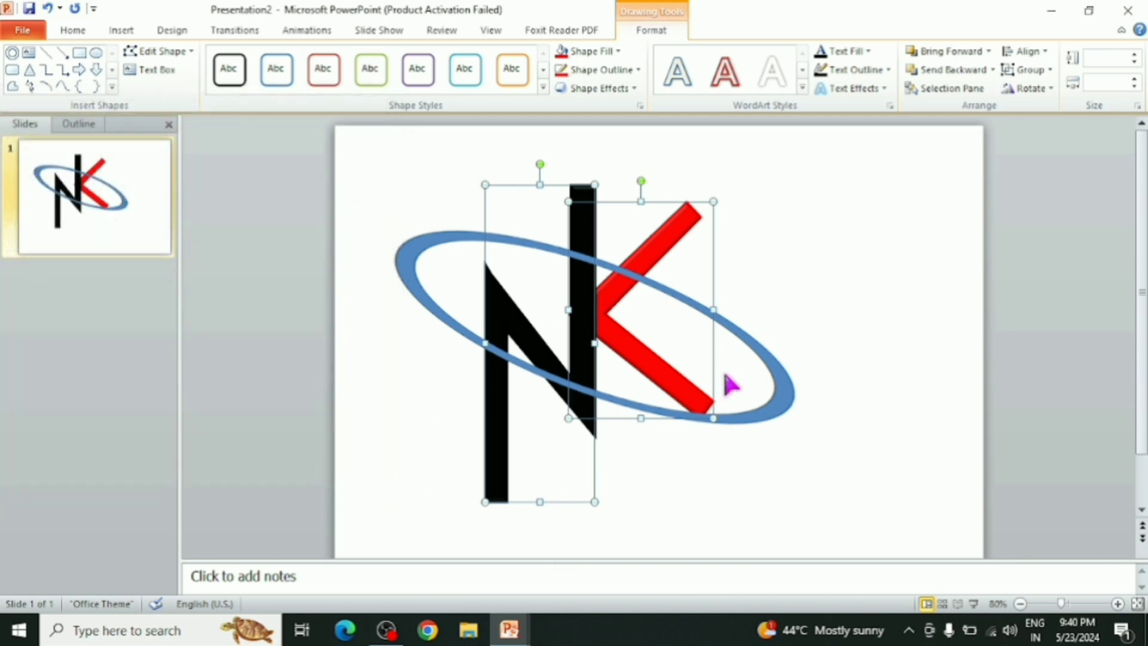
Step: Replace the ring's solid blue fill with a gradient whose right-hand stop is red
{"action": "left_click", "coordinate": [412, 256]}
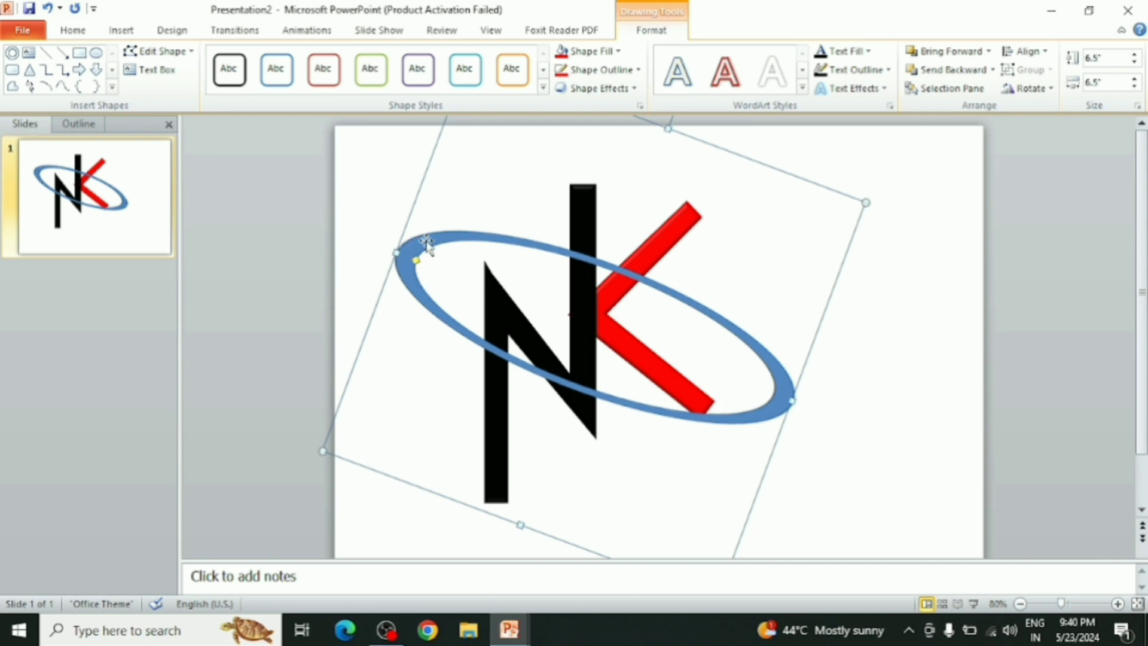
{"action": "right_click", "coordinate": [427, 242]}
{"action": "left_click", "coordinate": [513, 516]}
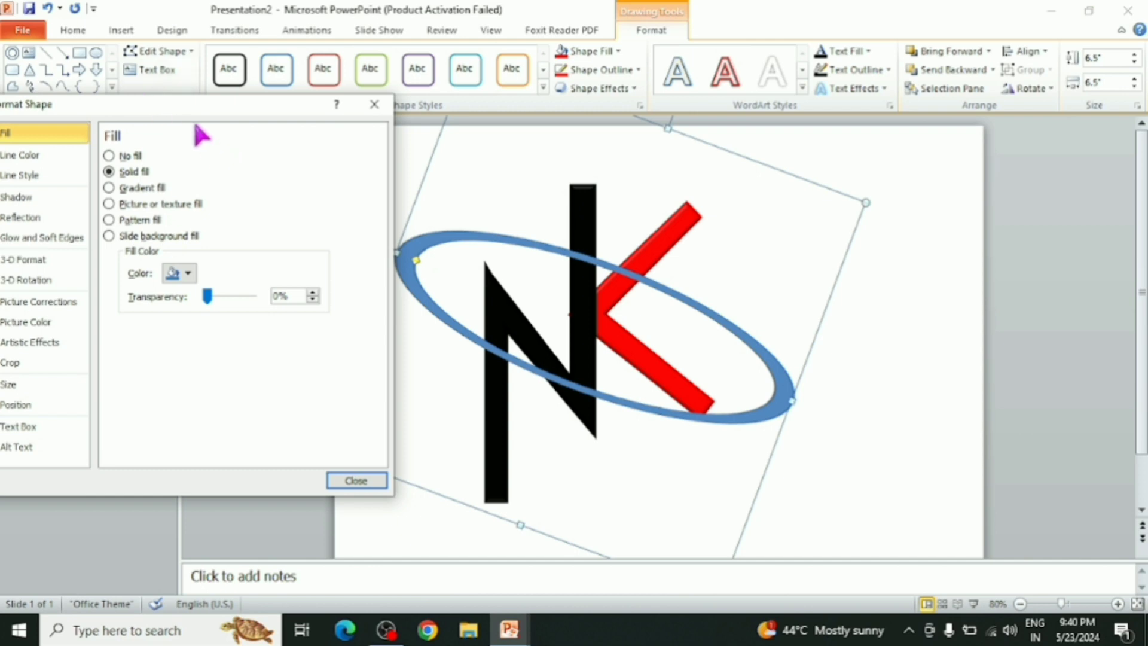
{"action": "mouse_move", "coordinate": [196, 125]}
{"action": "left_mouse_down"}
{"action": "mouse_move", "coordinate": [263, 136]}
{"action": "mouse_move", "coordinate": [171, 176]}
{"action": "mouse_move", "coordinate": [198, 178]}
{"action": "left_mouse_up"}
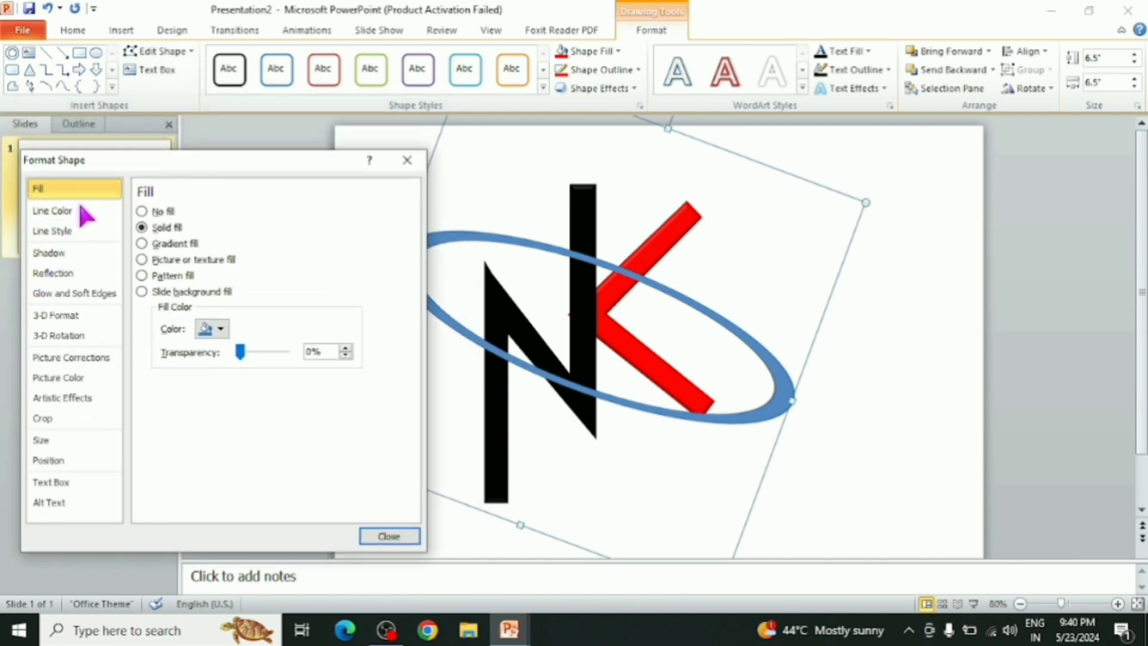
{"action": "left_click", "coordinate": [172, 244]}
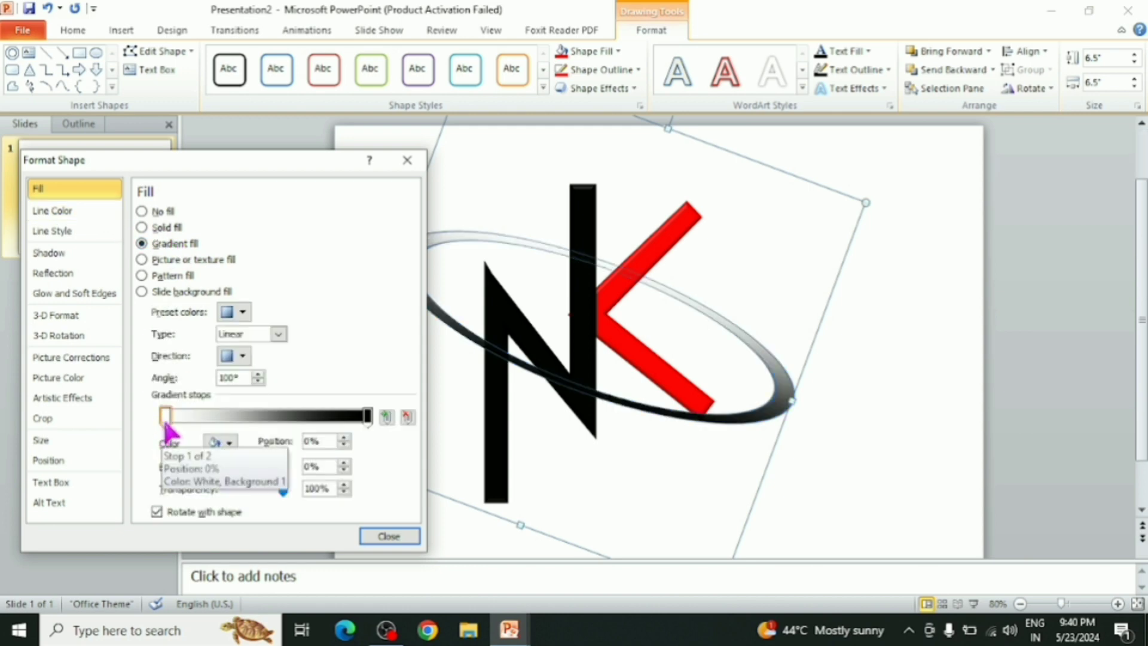
{"action": "left_click", "coordinate": [368, 417]}
{"action": "left_click", "coordinate": [221, 444]}
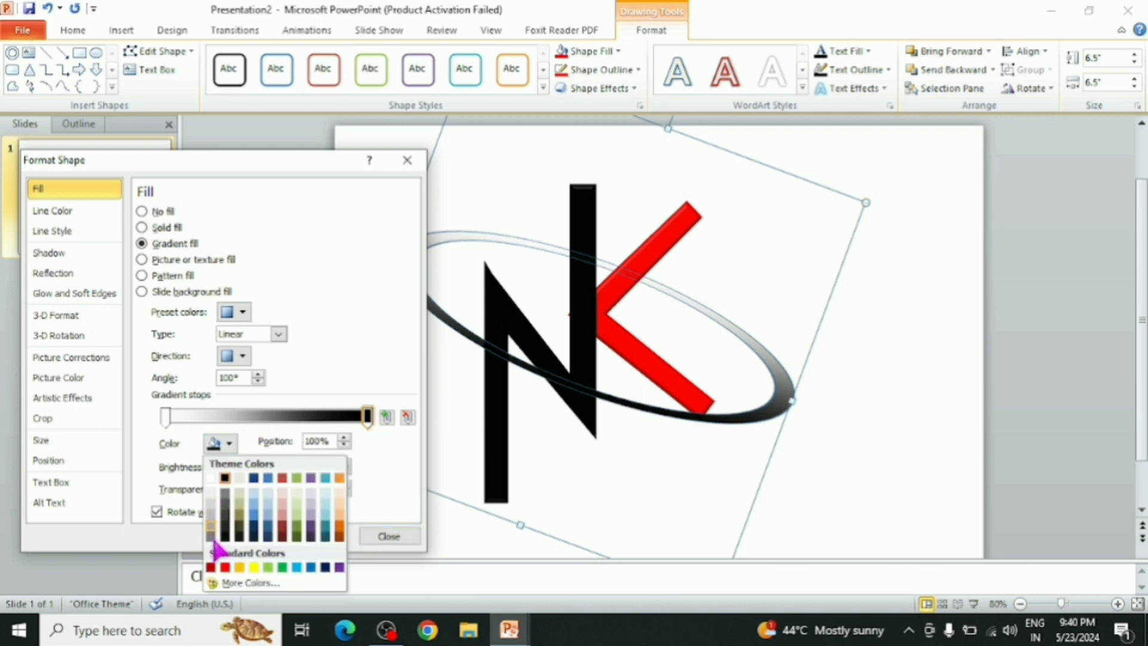
{"action": "left_click", "coordinate": [225, 567]}
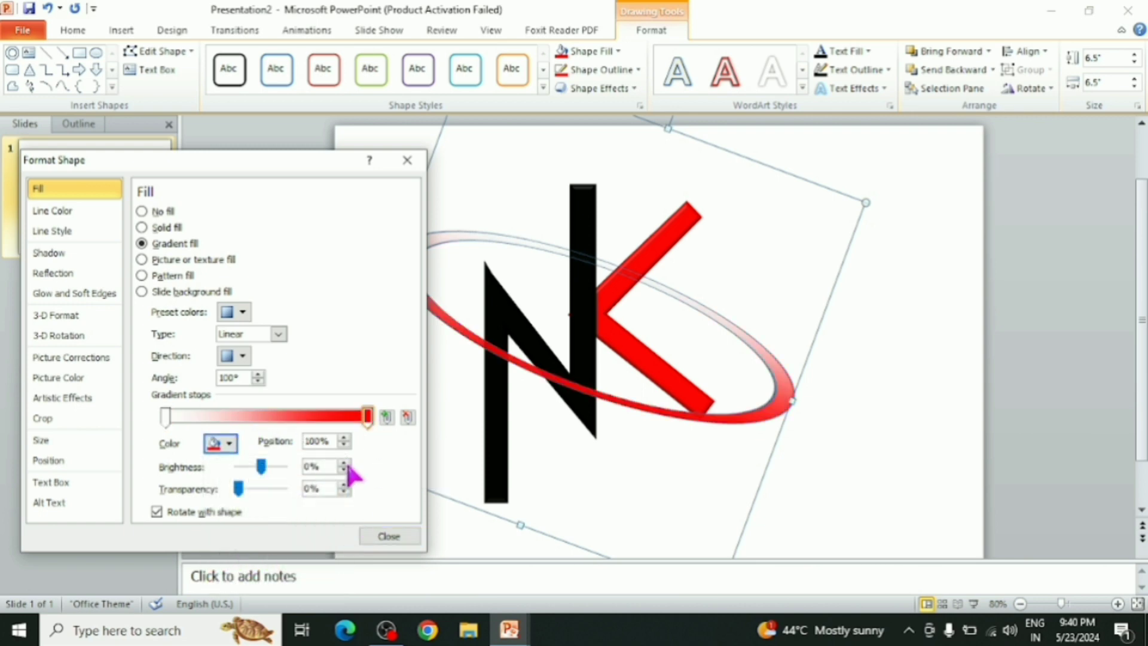
{"action": "left_click", "coordinate": [71, 211]}
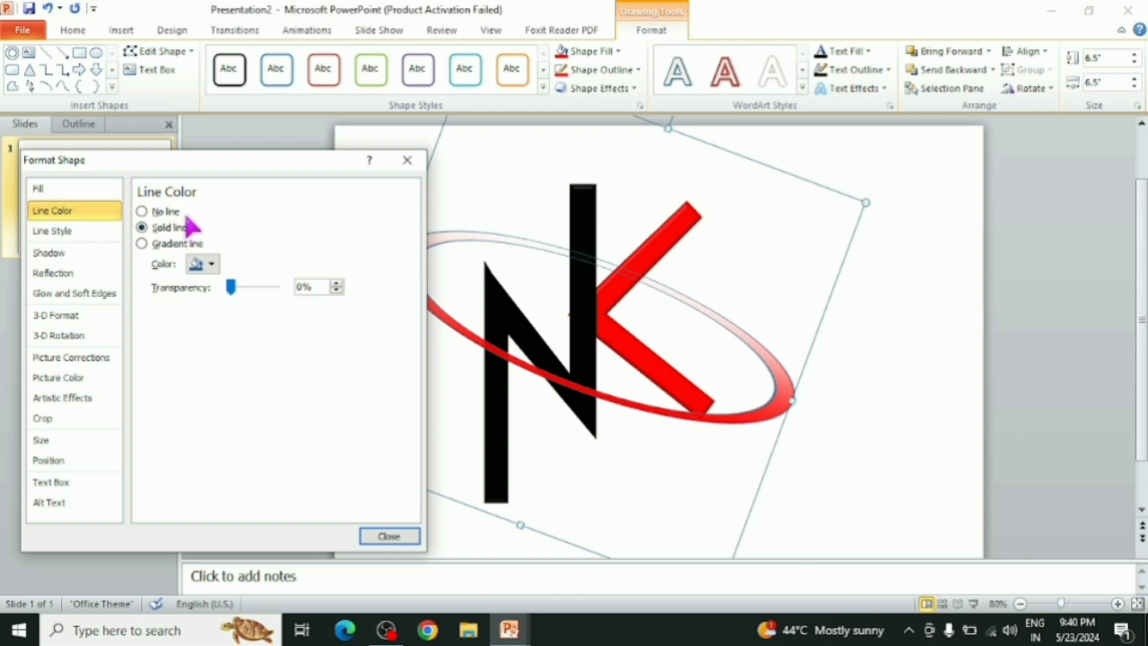
Step: Remove the ring's outline and adjust the gradient stops' transparency so one end fades out
{"action": "left_click", "coordinate": [162, 211]}
{"action": "left_click", "coordinate": [40, 189]}
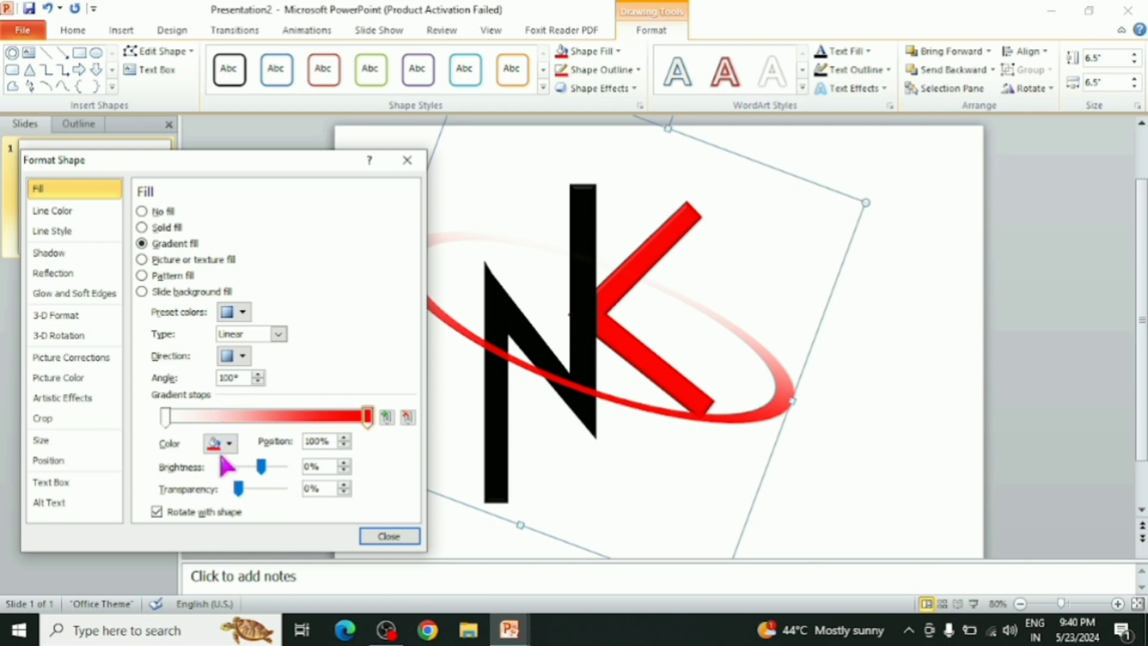
{"action": "left_click", "coordinate": [165, 417]}
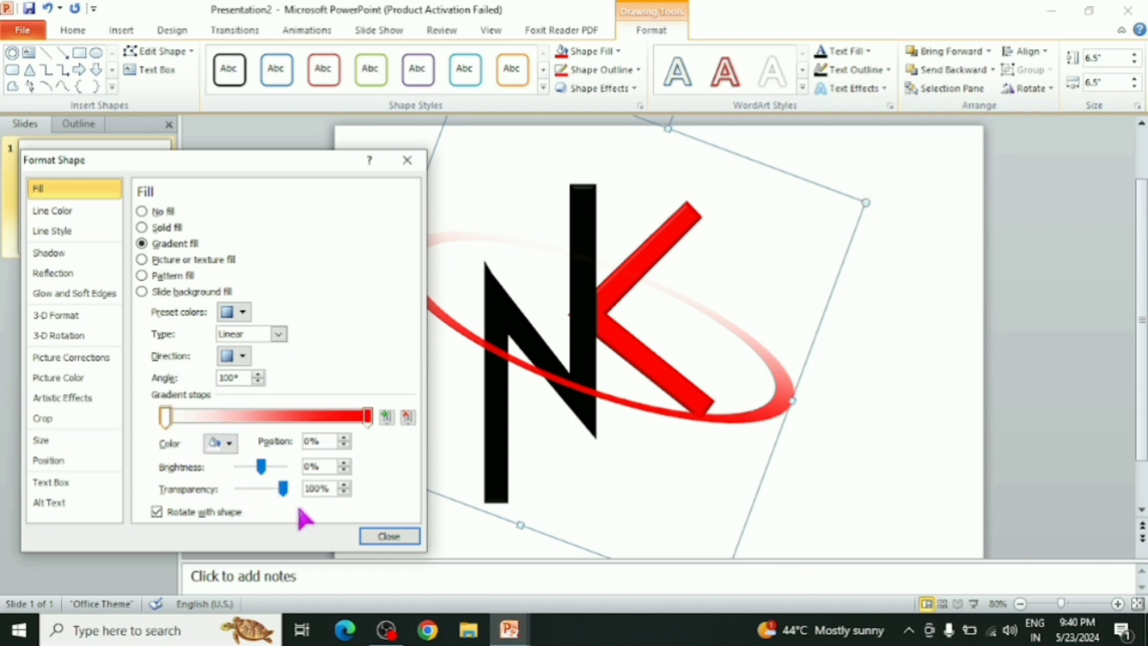
{"action": "left_click_drag", "start_coordinate": [258, 155], "coordinate": [222, 141]}
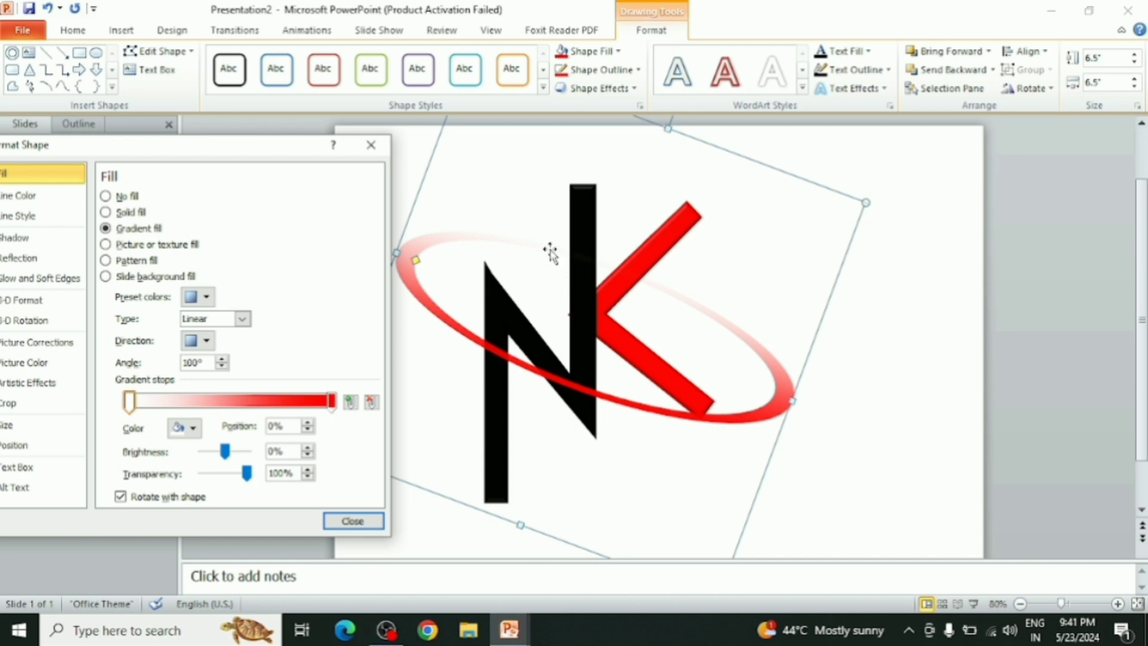
{"action": "left_click", "coordinate": [332, 401]}
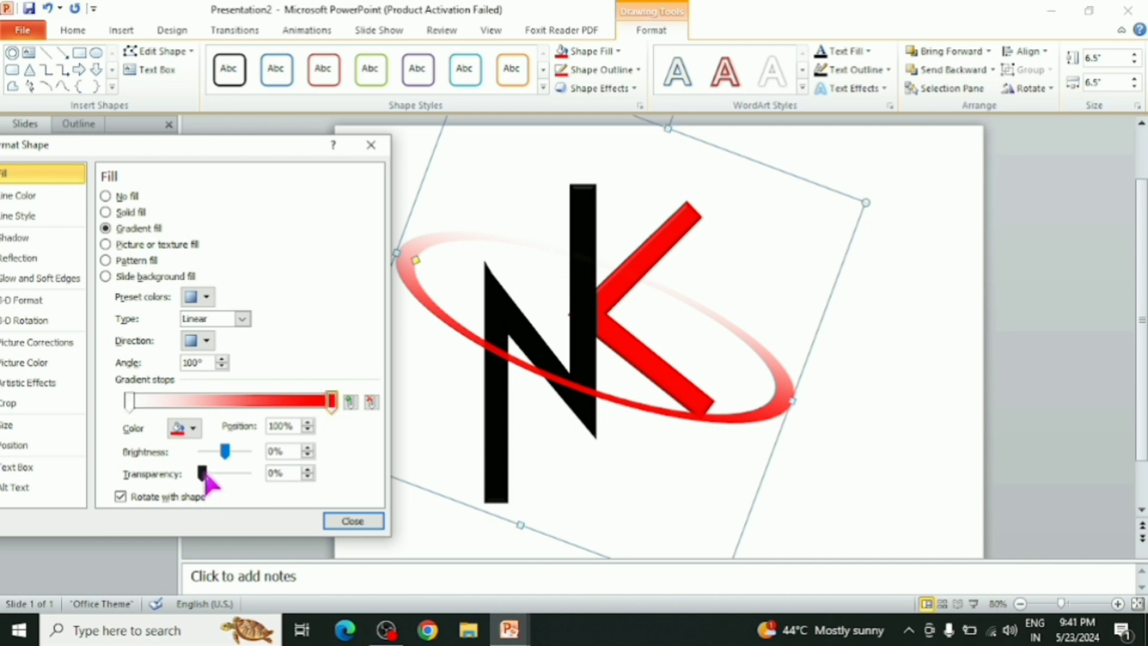
{"action": "mouse_move", "coordinate": [204, 475]}
{"action": "left_mouse_down"}
{"action": "mouse_move", "coordinate": [269, 473]}
{"action": "mouse_move", "coordinate": [202, 473]}
{"action": "left_mouse_up"}
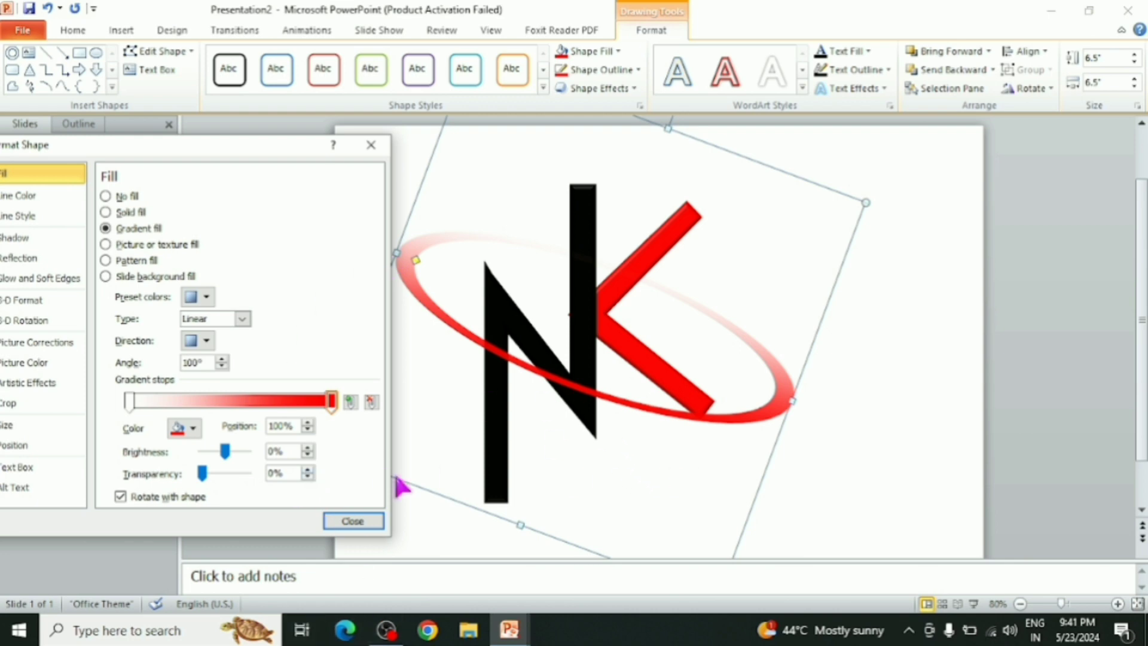
Step: Set the gradient angle to 90° and close the Format Shape window
{"action": "left_click", "coordinate": [222, 367]}
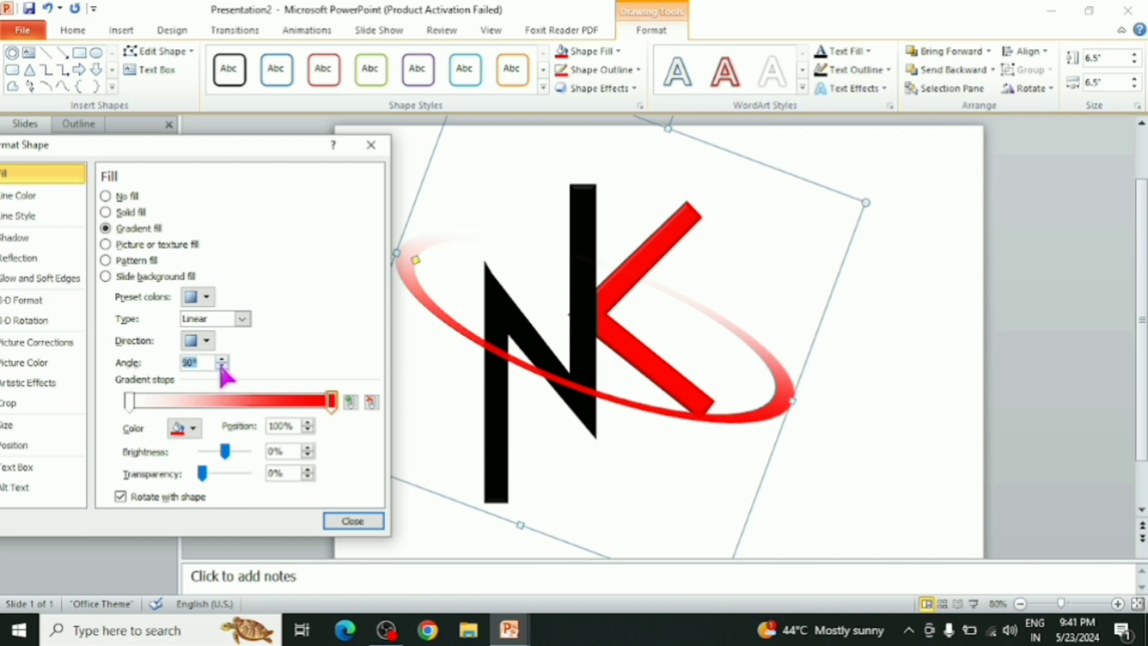
{"action": "left_click", "coordinate": [221, 366]}
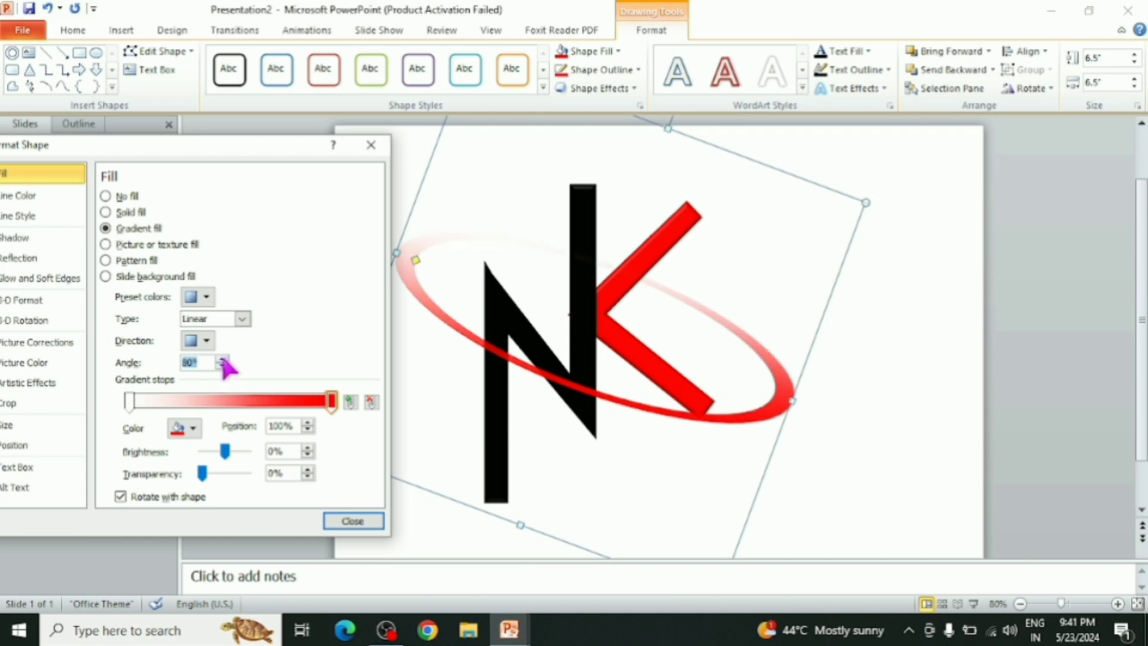
{"action": "left_click", "coordinate": [220, 359]}
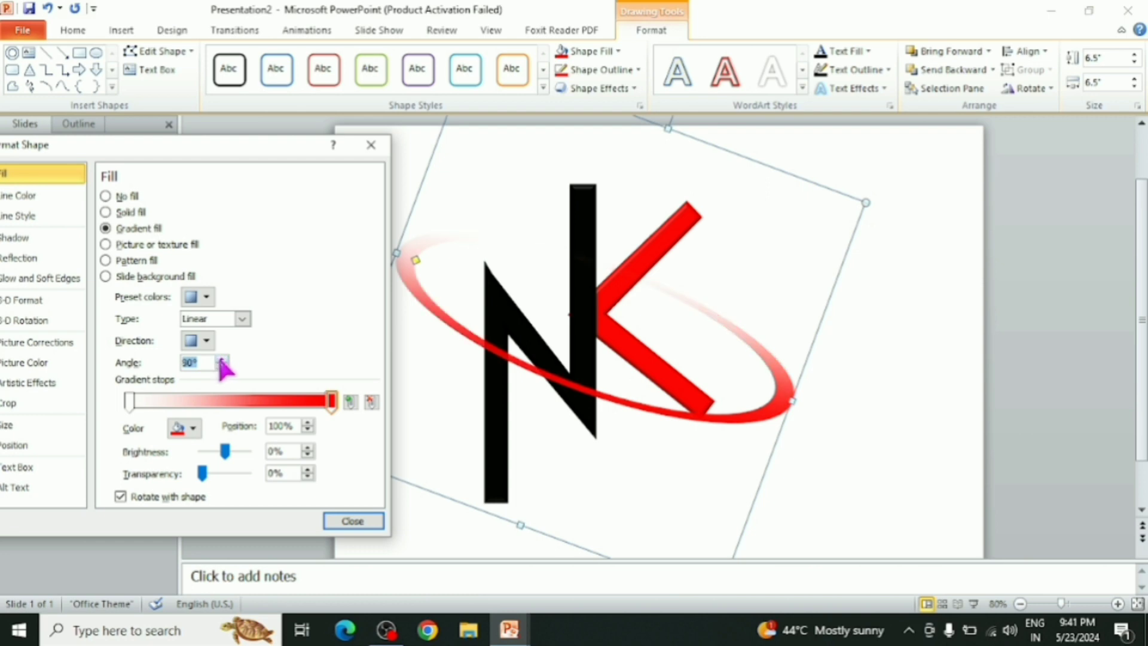
{"action": "left_click", "coordinate": [221, 360]}
{"action": "left_click", "coordinate": [221, 360]}
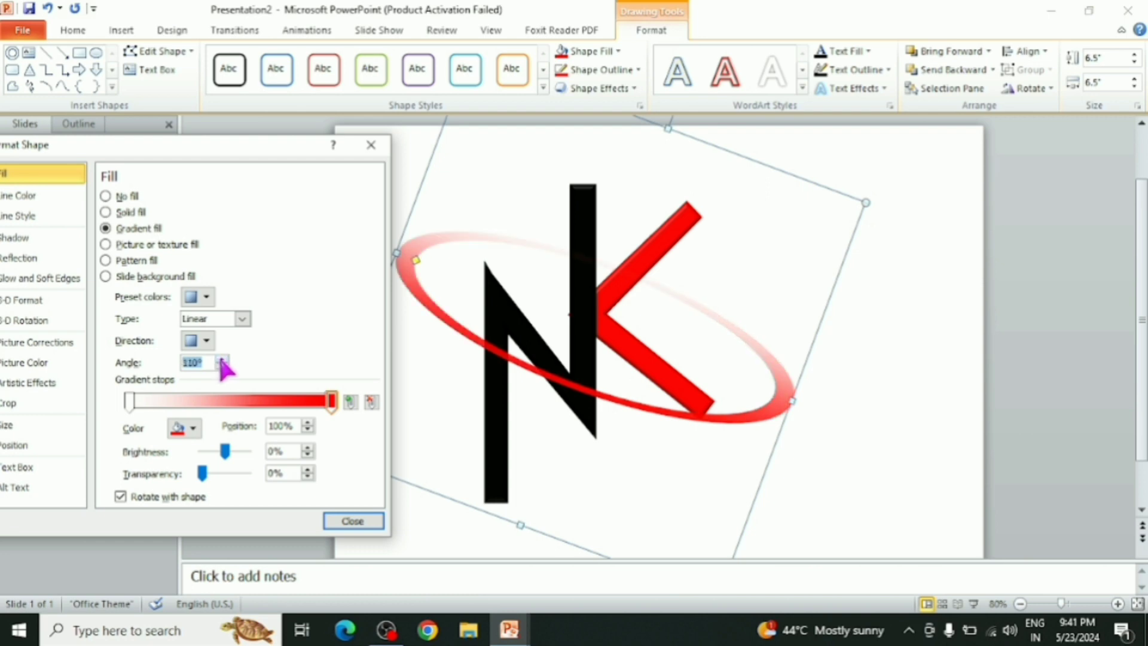
{"action": "left_click", "coordinate": [221, 366]}
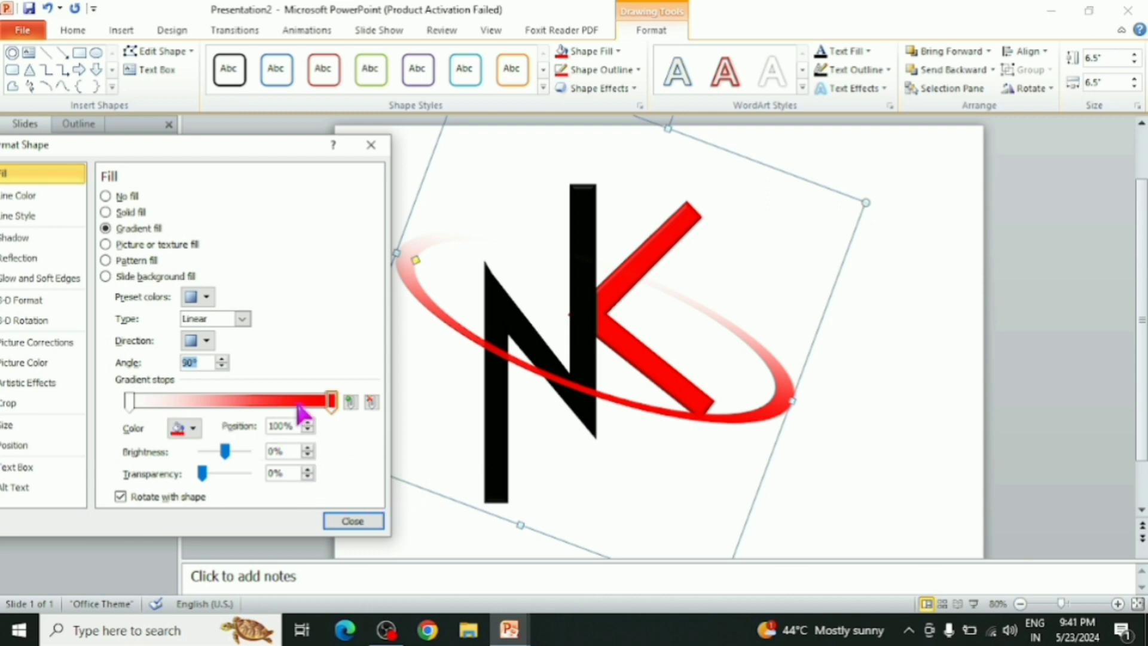
{"action": "left_click", "coordinate": [371, 145]}
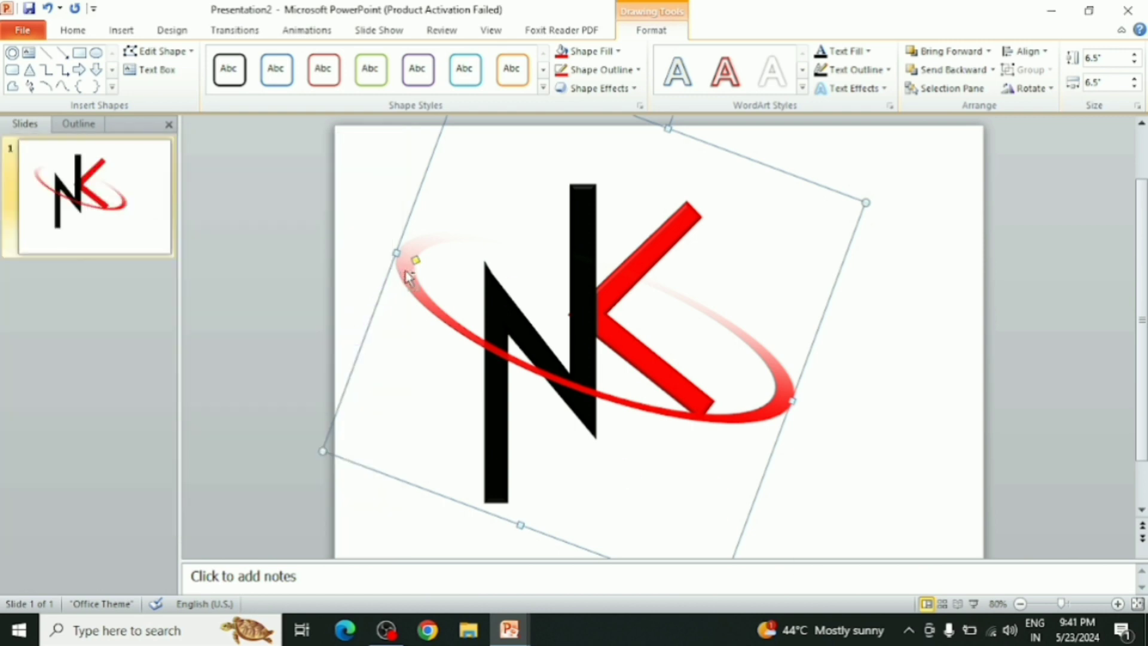
Step: Duplicate the ring with Ctrl+D and rotate the copy 90° twice
{"action": "key", "text": "ctrl+d"}
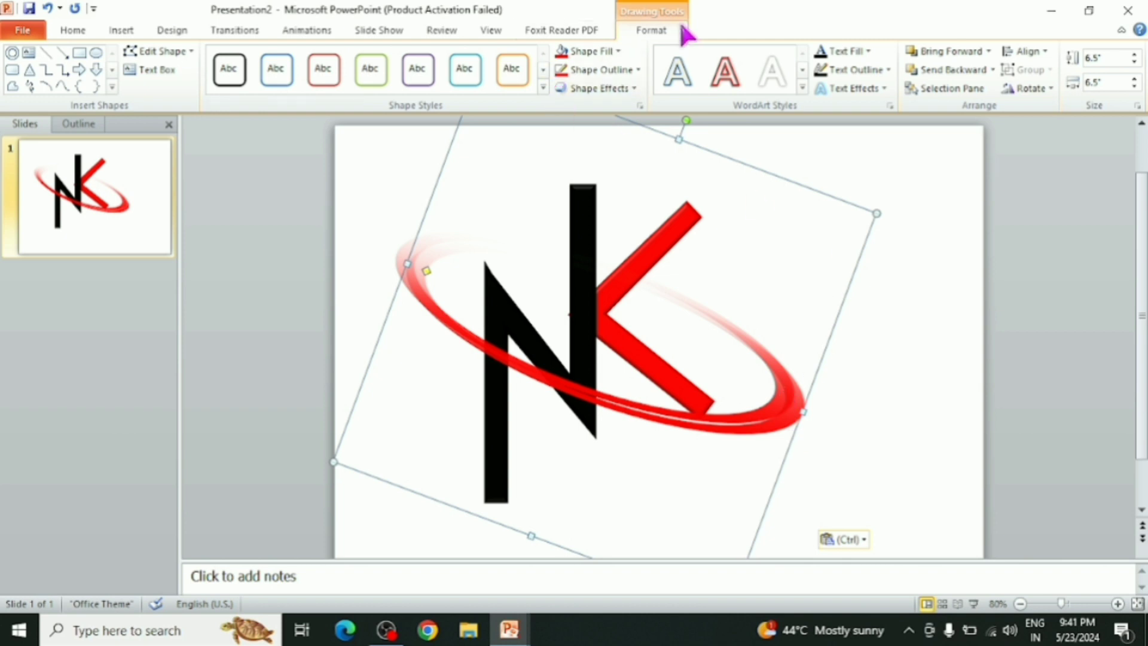
{"action": "left_click", "coordinate": [1030, 89]}
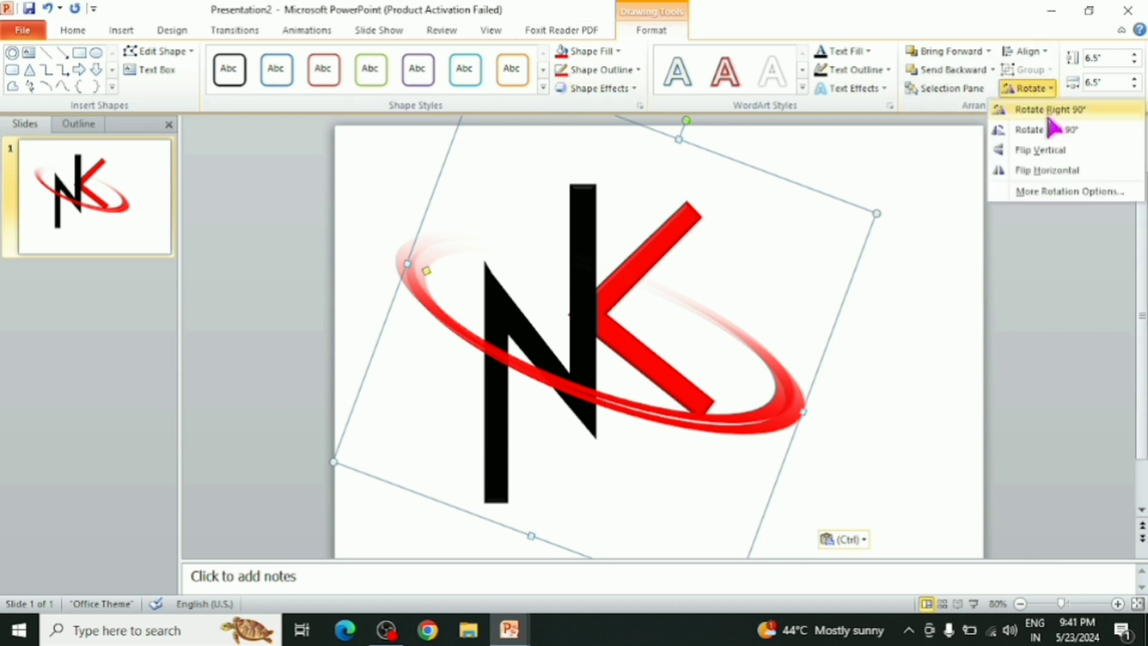
{"action": "left_click", "coordinate": [1045, 110]}
{"action": "left_click", "coordinate": [1030, 89]}
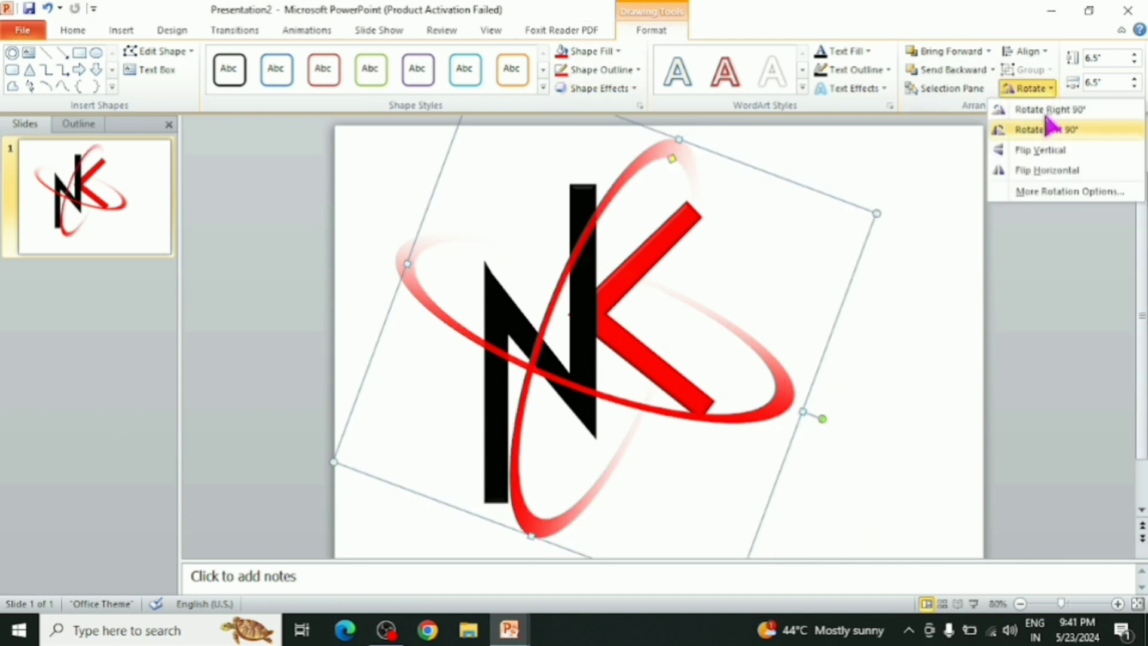
{"action": "left_click", "coordinate": [1046, 110]}
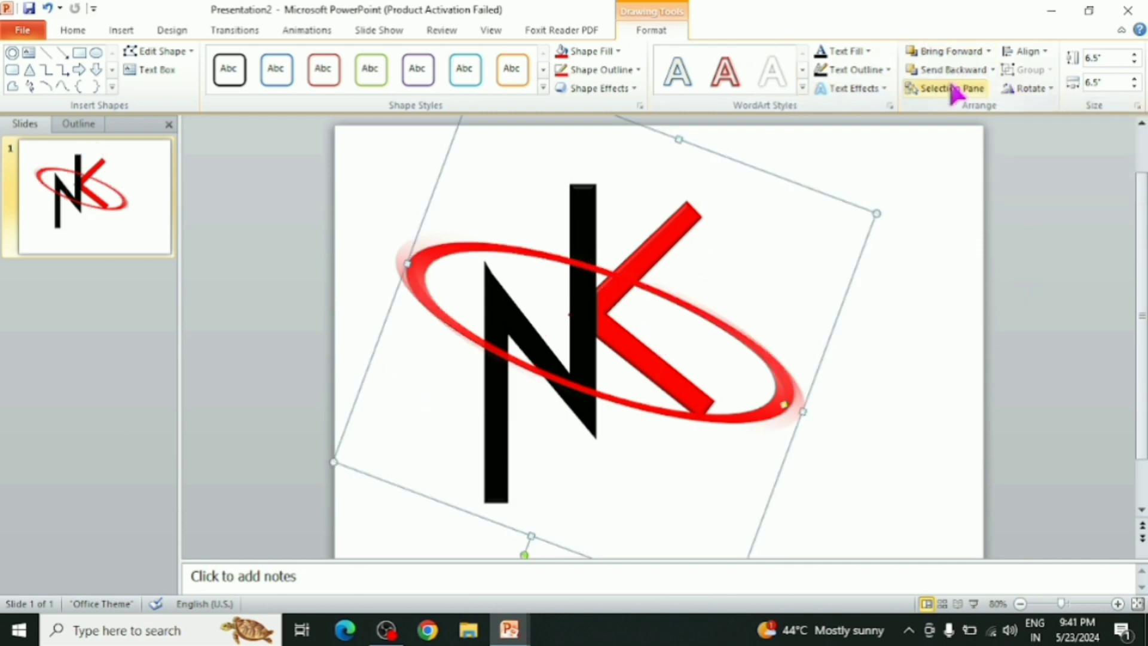
Step: Send the ring backward so it passes behind the N's upright stroke
{"action": "left_click", "coordinate": [992, 70]}
{"action": "left_click", "coordinate": [981, 109]}
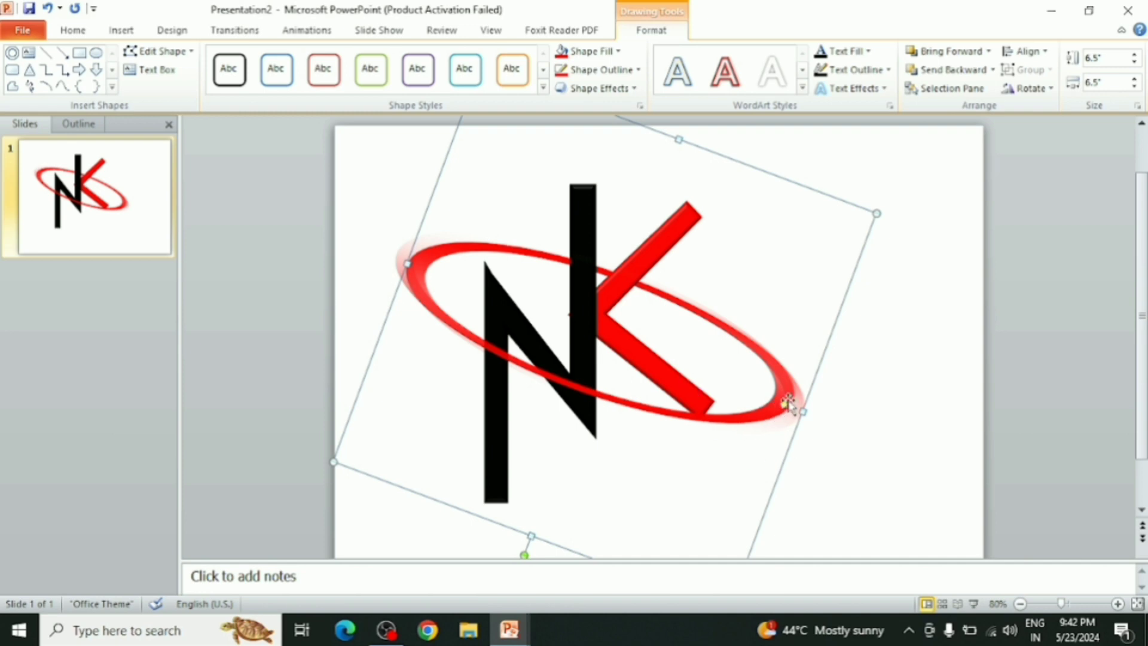
{"action": "left_click", "coordinate": [596, 90]}
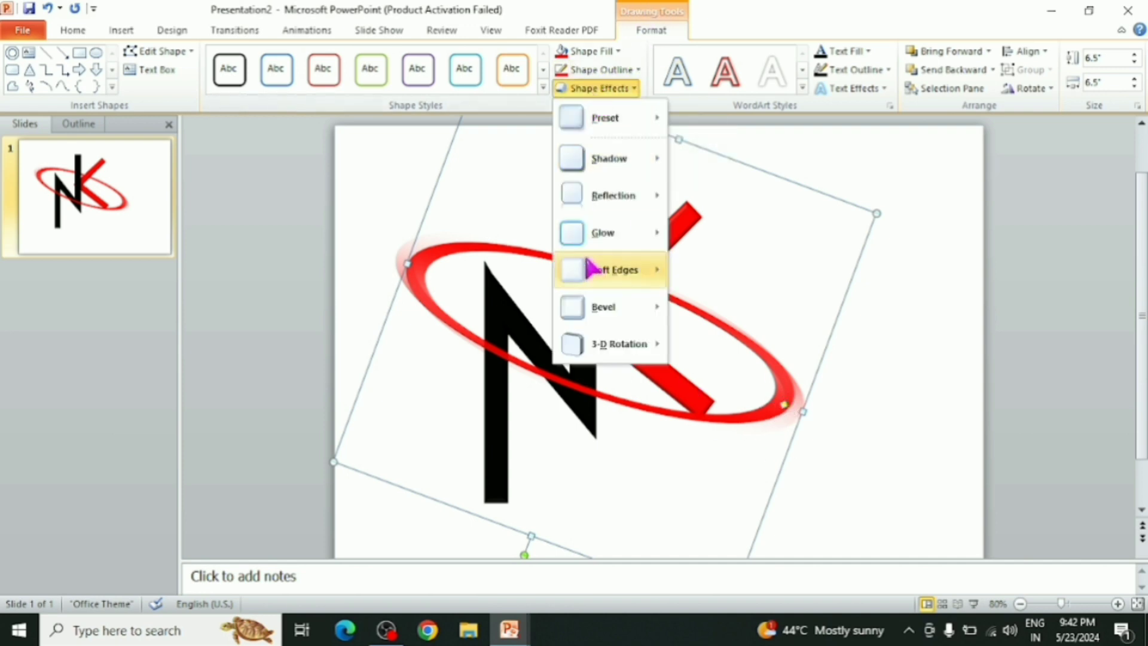
{"action": "mouse_move", "coordinate": [618, 344]}
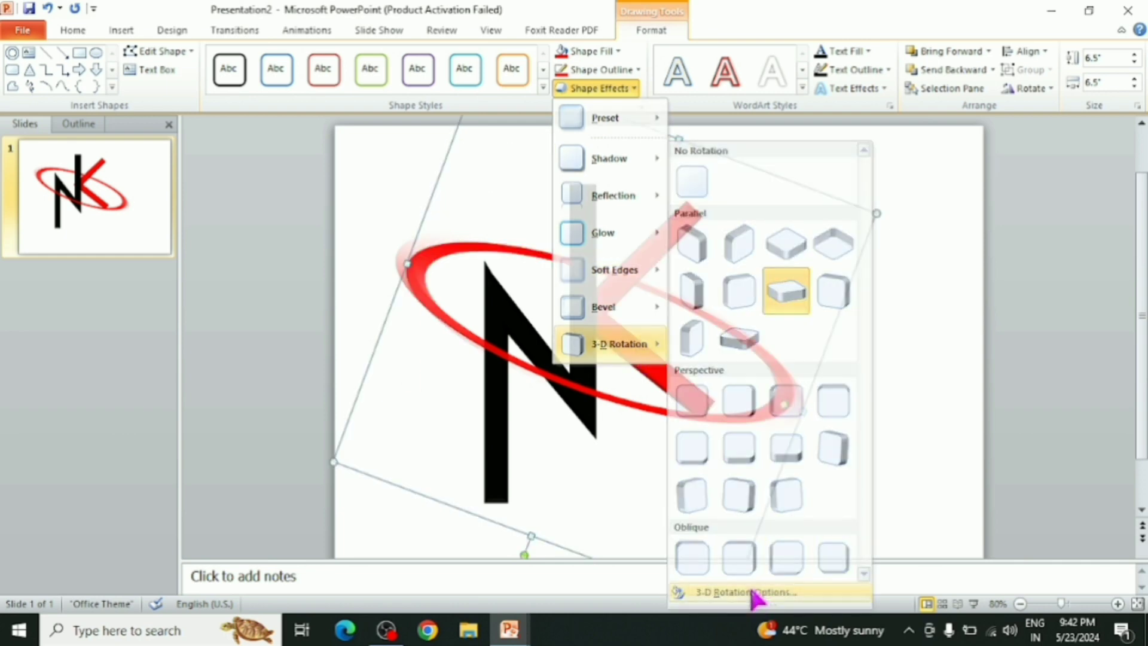
Step: Change the right gradient stop to Black so the ring shades from red to black
{"action": "left_click", "coordinate": [756, 593]}
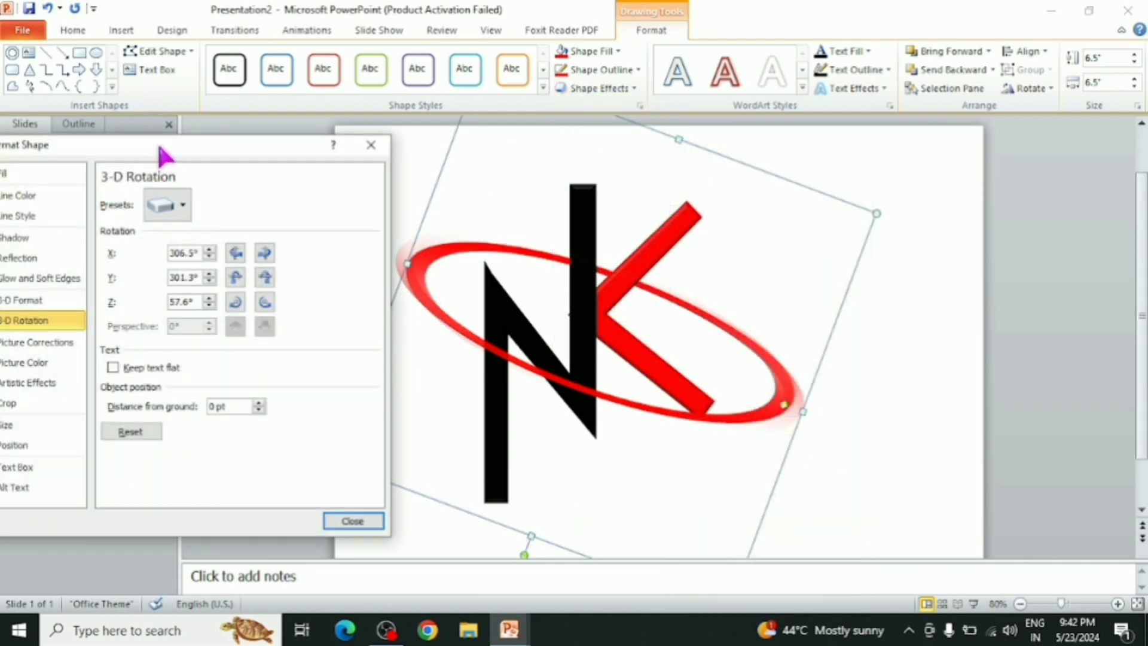
{"action": "left_click_drag", "start_coordinate": [159, 146], "coordinate": [198, 155]}
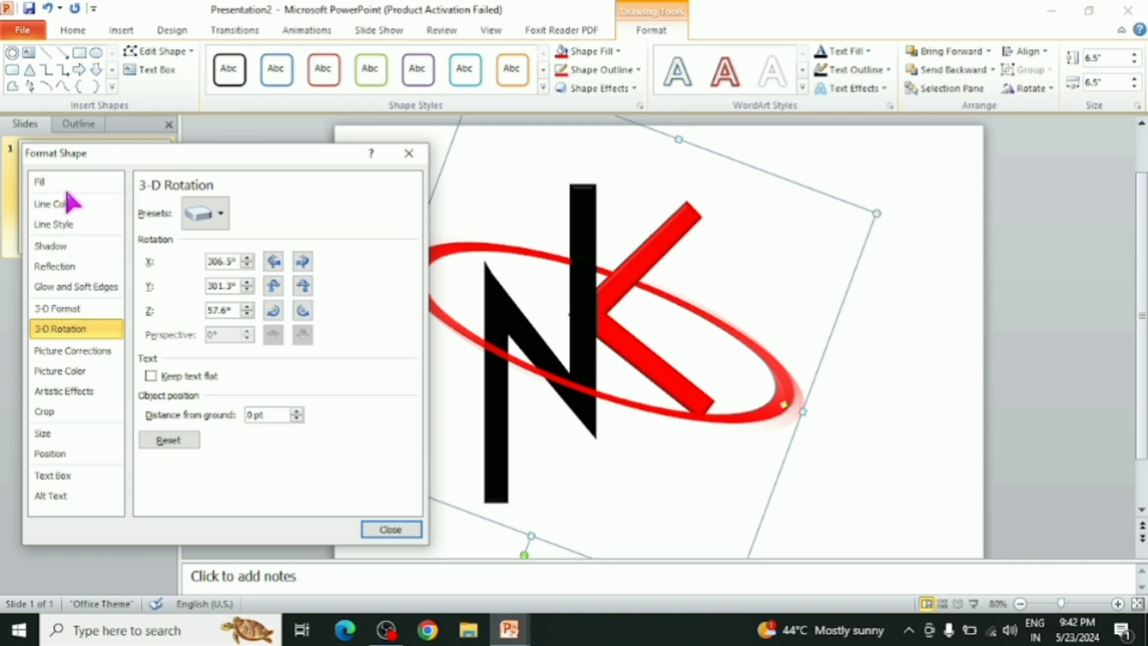
{"action": "left_click", "coordinate": [65, 186]}
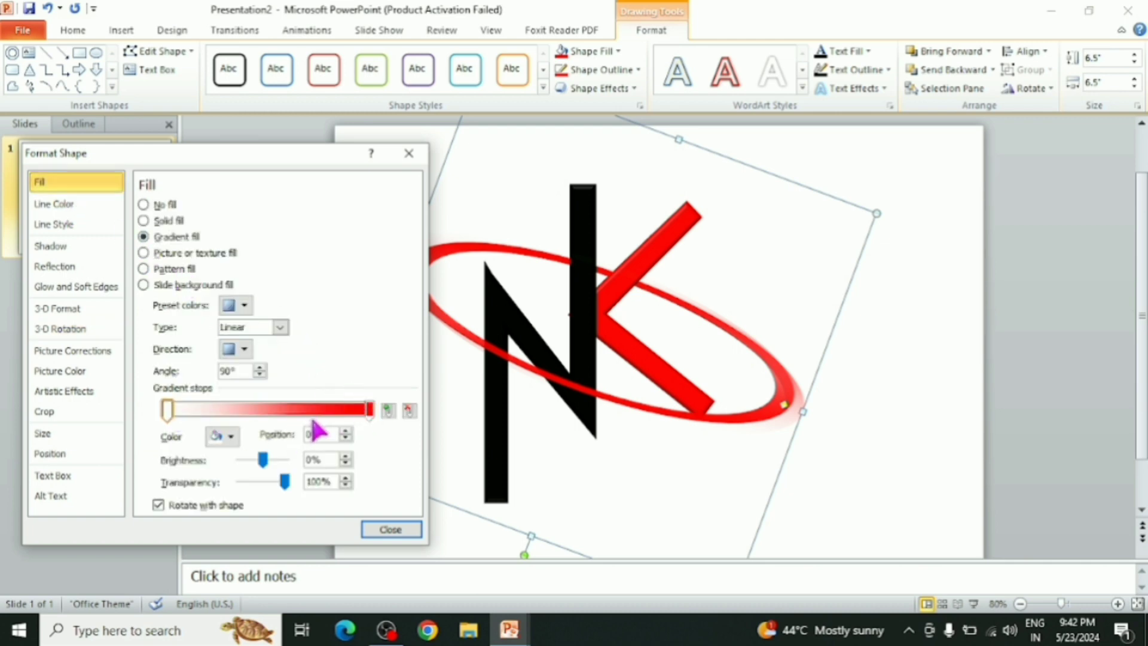
{"action": "left_click", "coordinate": [369, 411]}
{"action": "left_click", "coordinate": [227, 441]}
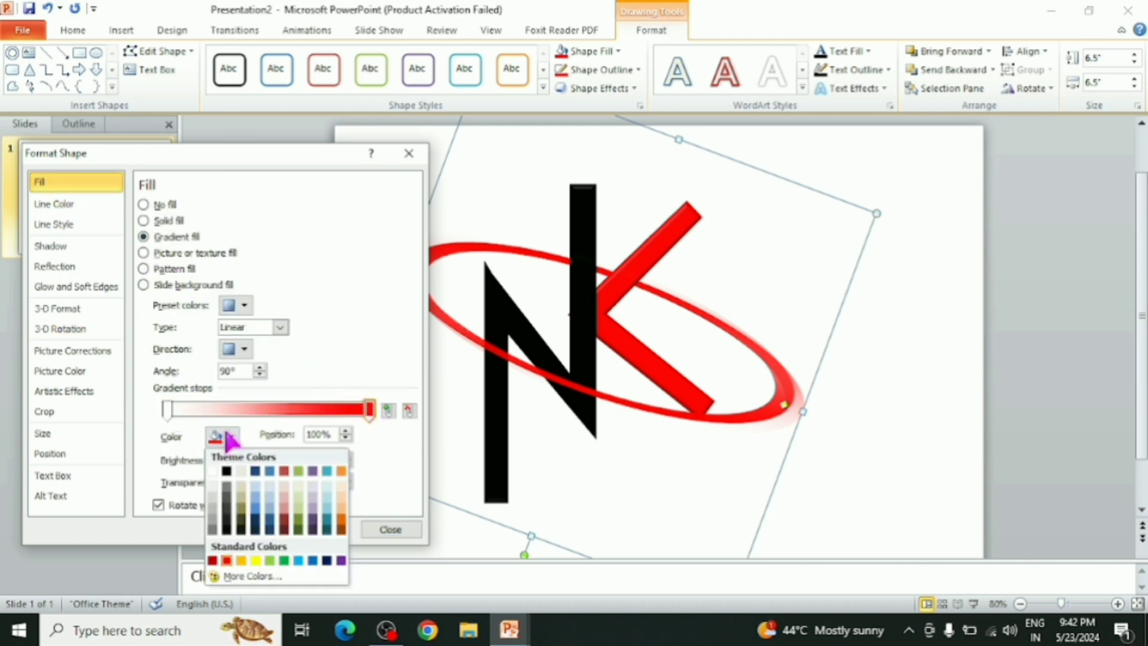
{"action": "left_click", "coordinate": [228, 471]}
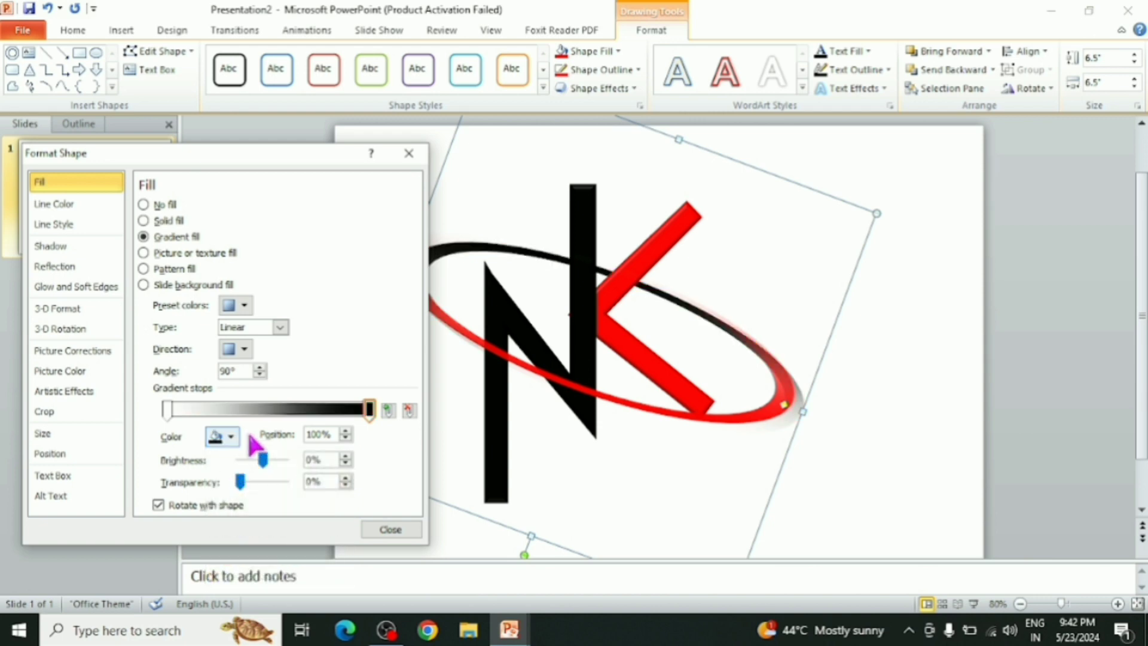
{"action": "left_click_drag", "start_coordinate": [301, 153], "coordinate": [228, 119]}
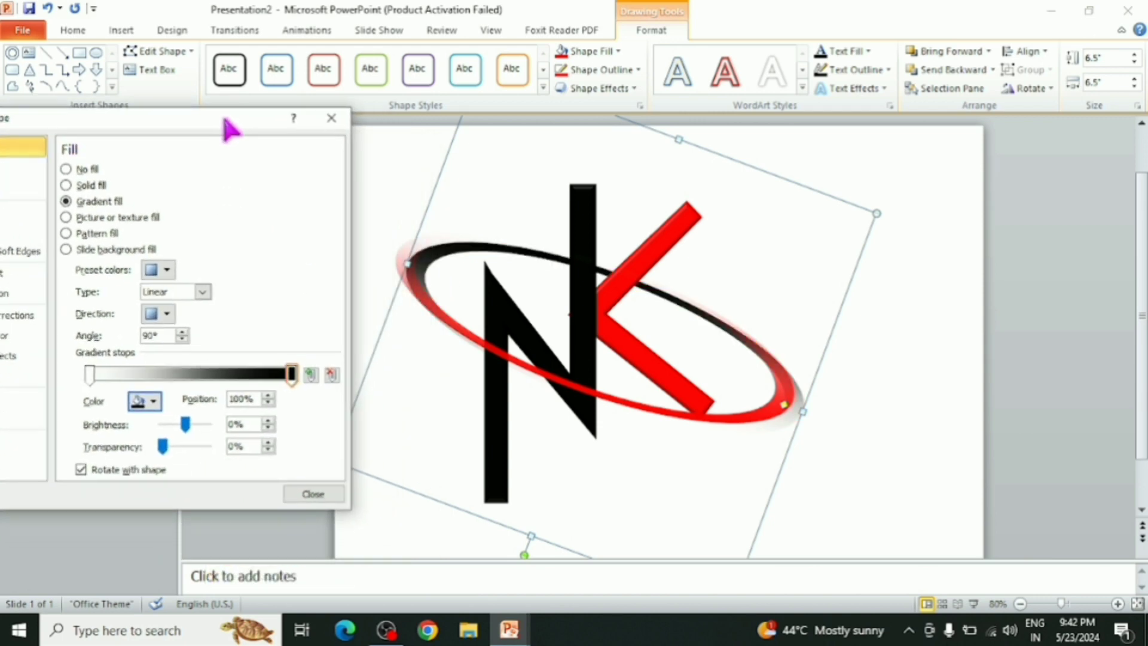
{"action": "left_click", "coordinate": [332, 118]}
Step: Nudge the ring up twice and left once, leaving only the ring selected
{"action": "key", "text": "Up"}
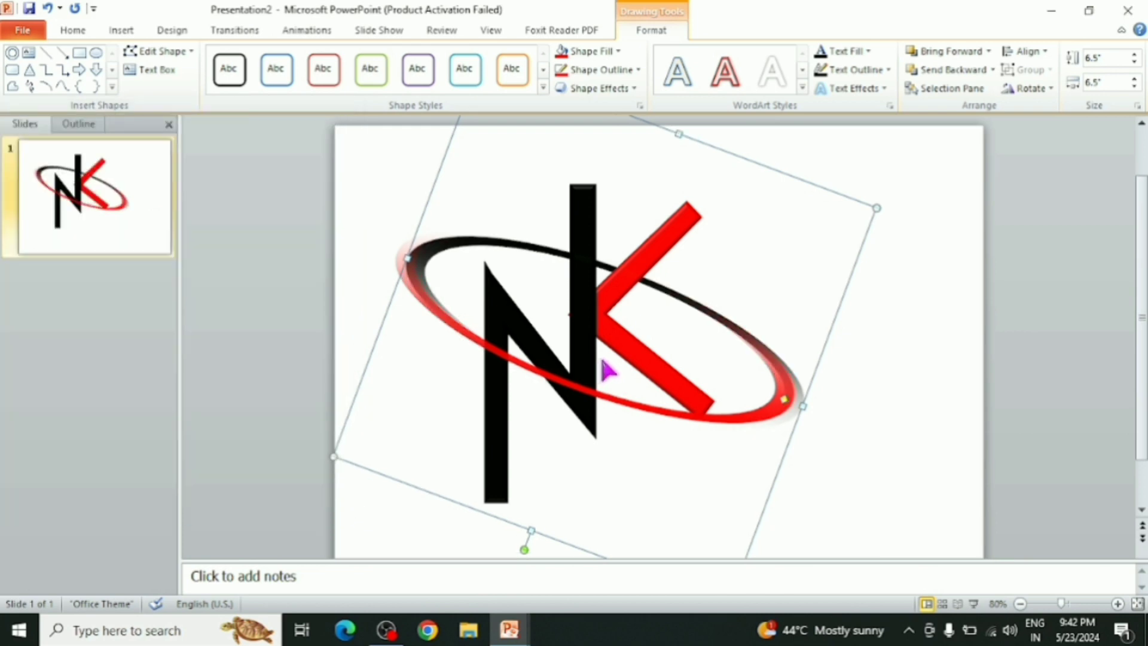
{"action": "key", "text": "Left"}
{"action": "key", "text": "Left"}
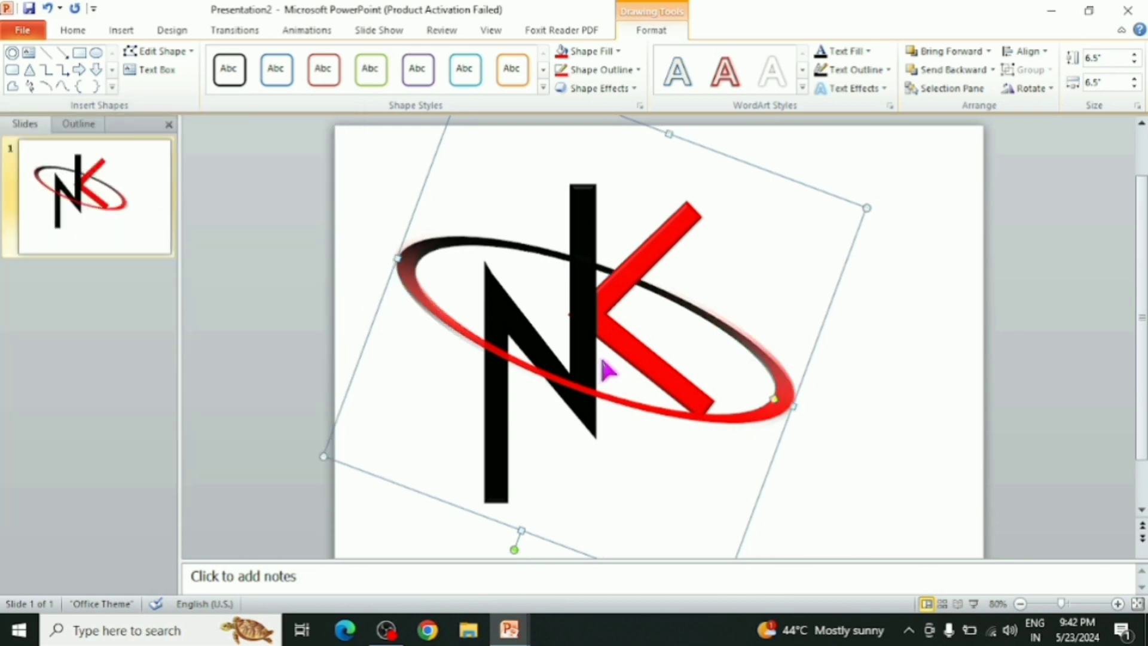
{"action": "key", "text": "Up"}
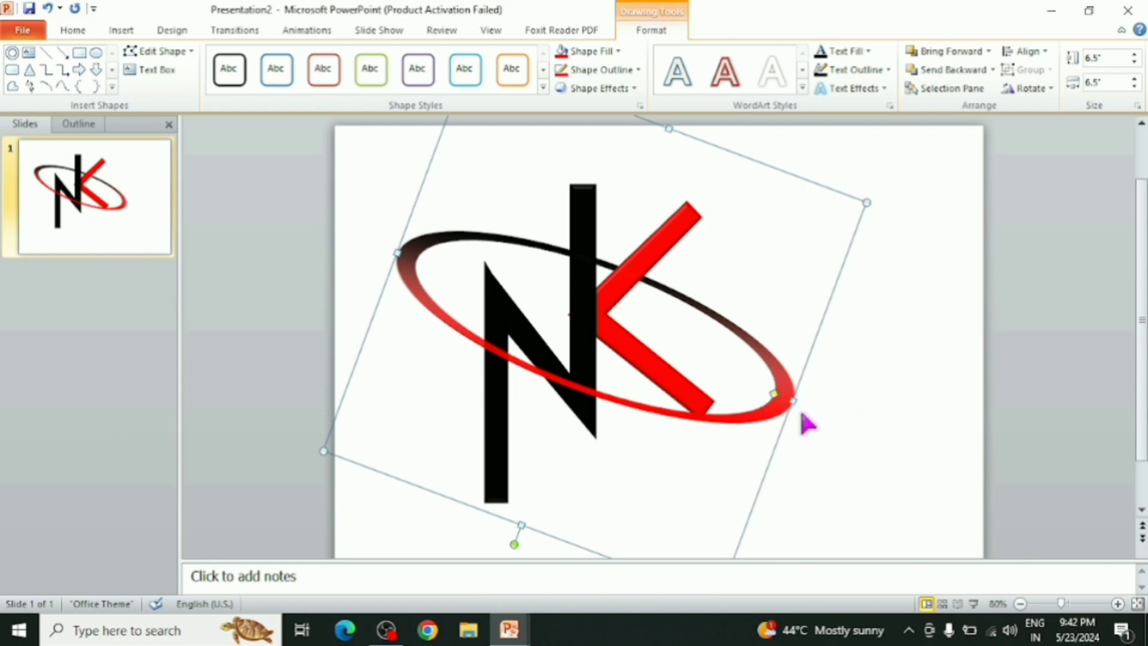
{"action": "left_click", "coordinate": [573, 310], "text": "shift"}
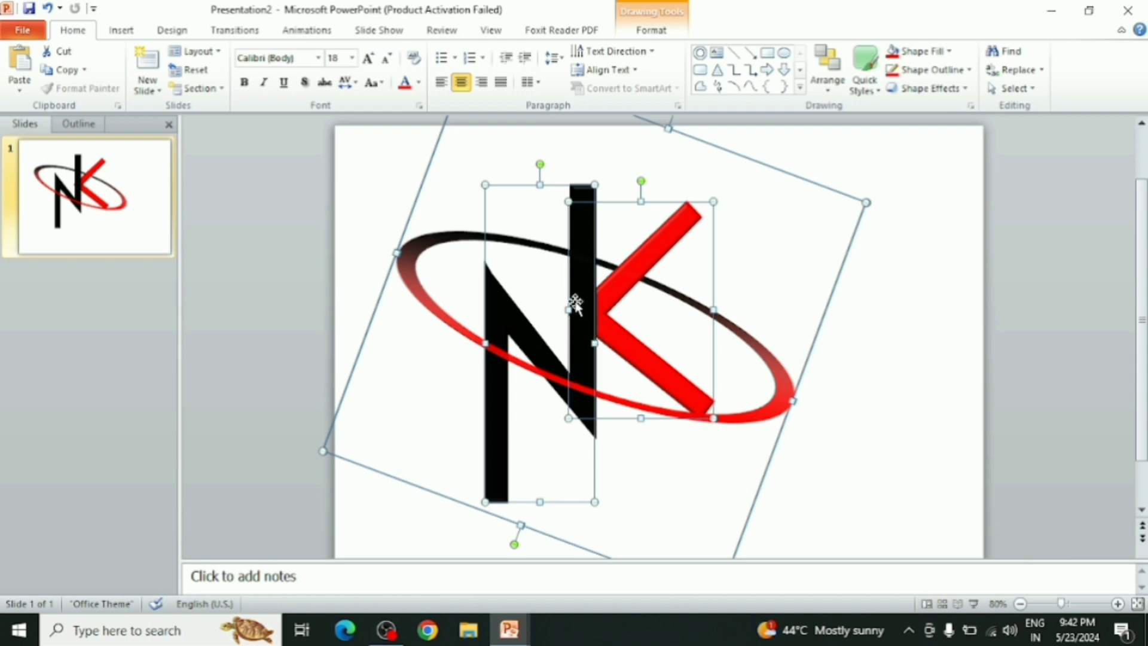
{"action": "left_click", "coordinate": [490, 312], "text": "shift"}
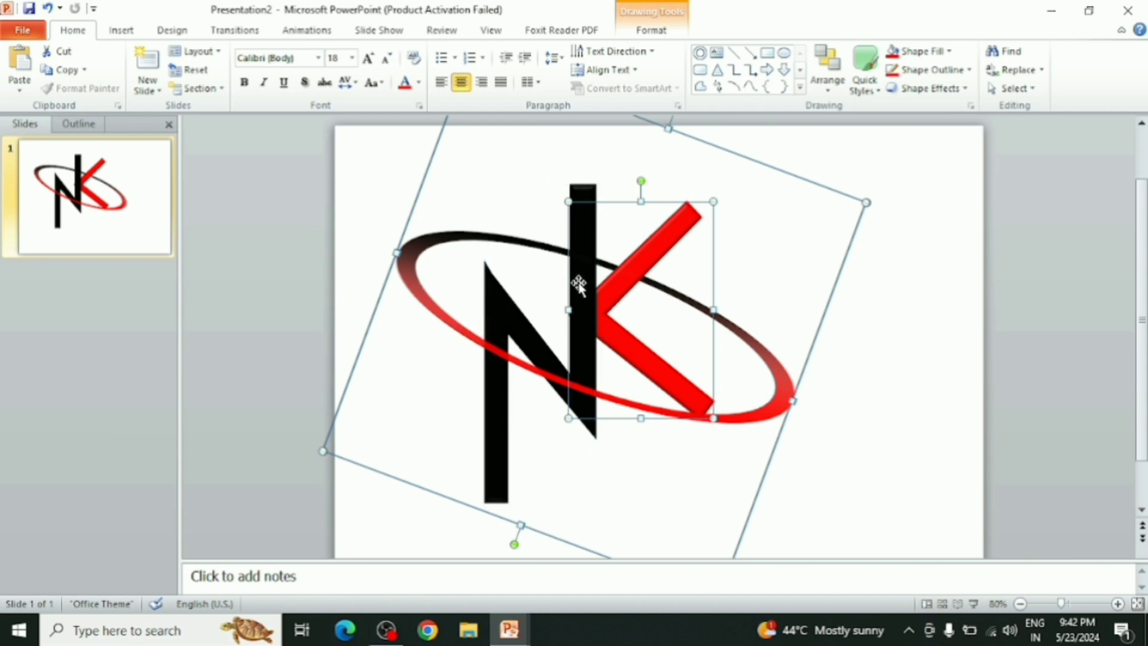
{"action": "left_click", "coordinate": [629, 286], "text": "shift"}
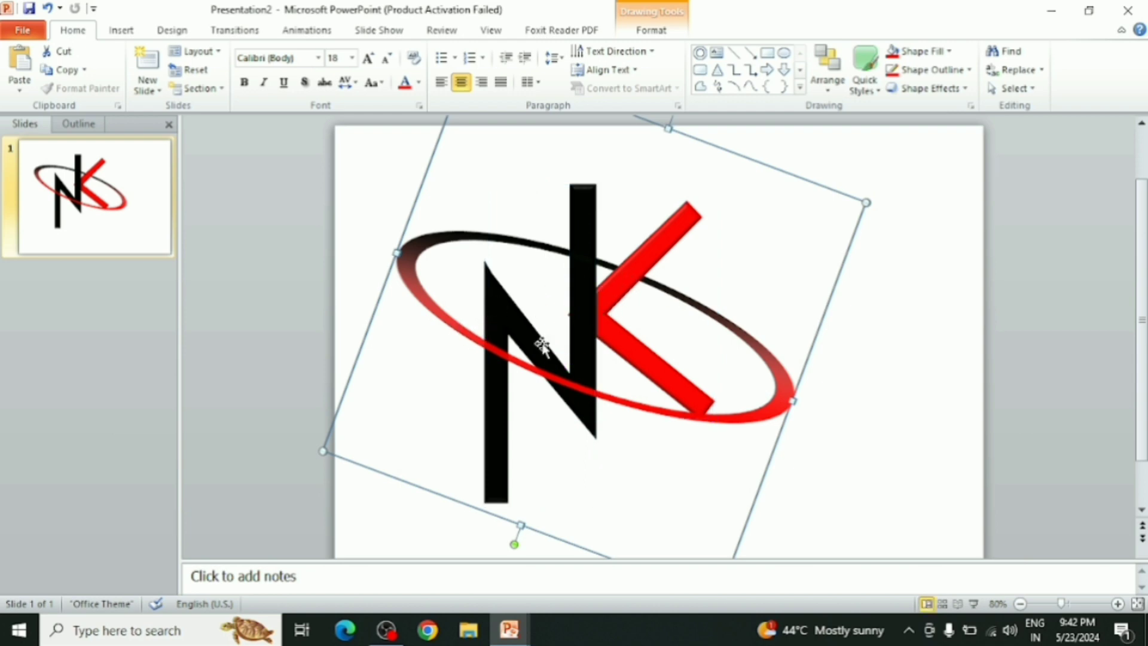
{"action": "scroll", "coordinate": [532, 335], "scroll_direction": "up", "scroll_amount": 1}
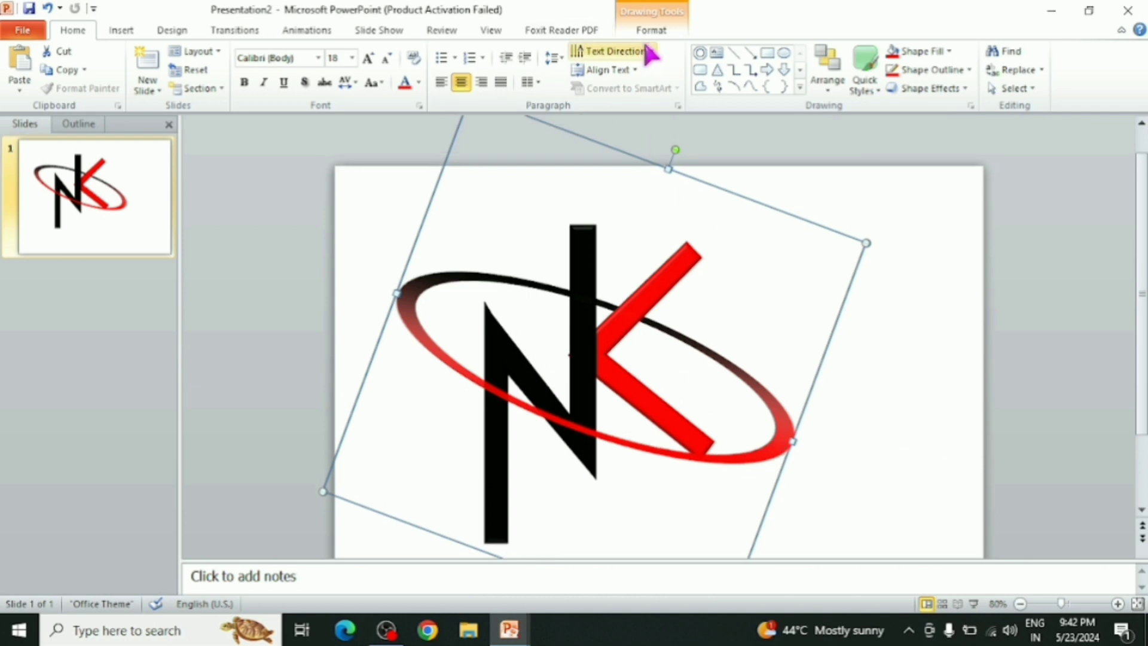
Step: Apply a Circle top bevel to the ring in its 3-D Format settings
{"action": "right_click", "coordinate": [403, 311]}
{"action": "left_click", "coordinate": [454, 517]}
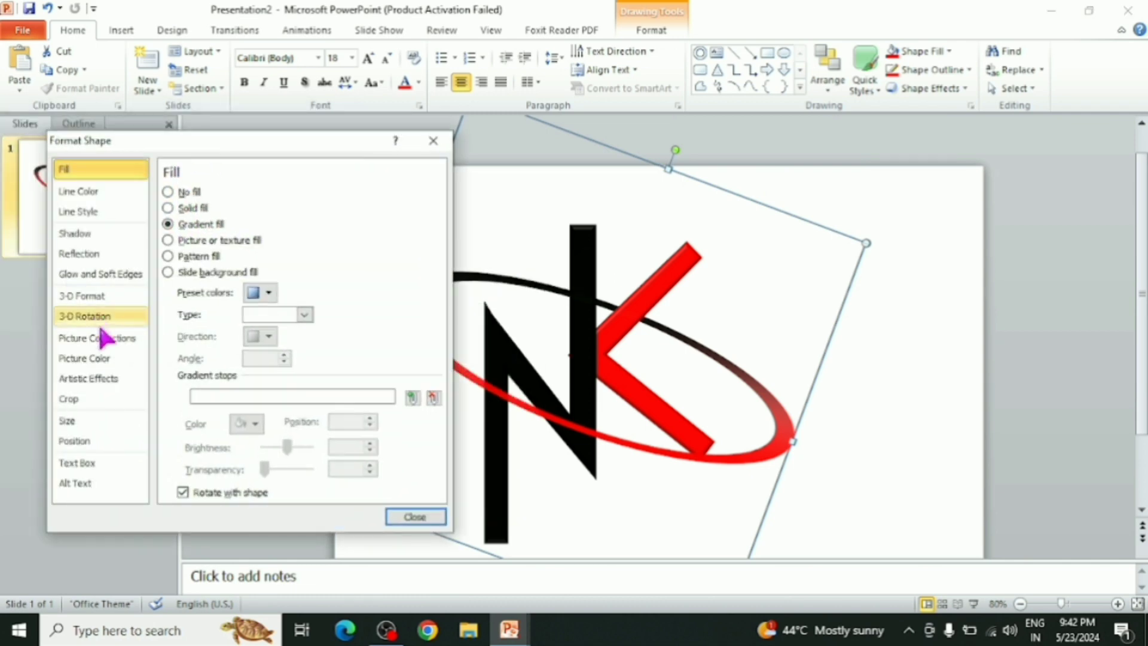
{"action": "left_click", "coordinate": [96, 298]}
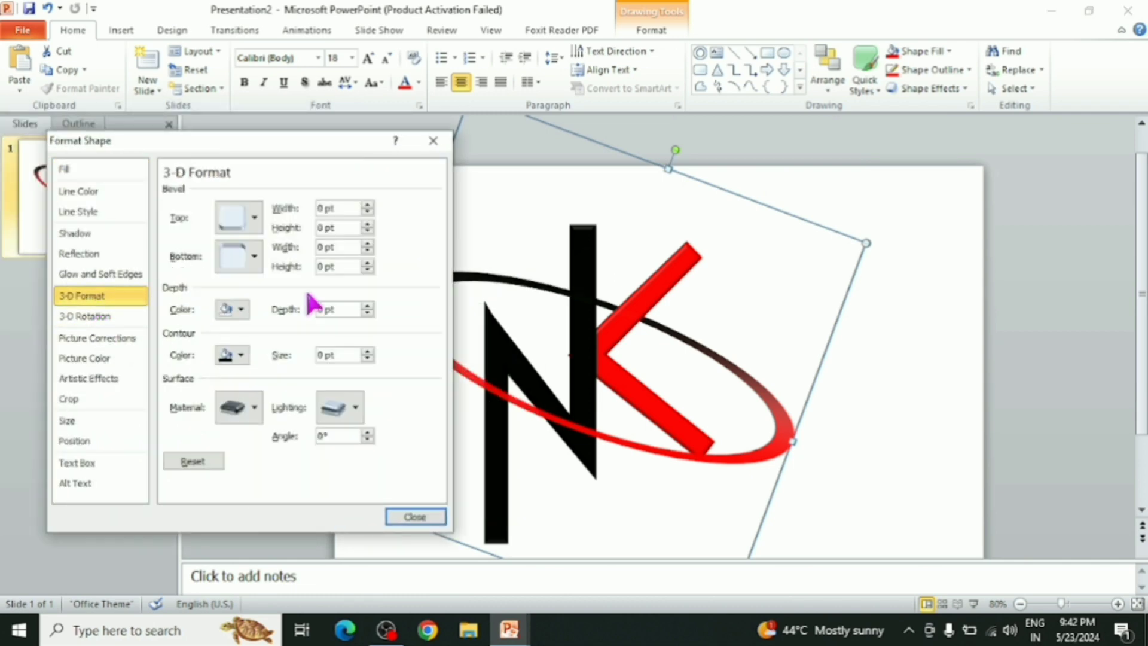
{"action": "left_click", "coordinate": [254, 221]}
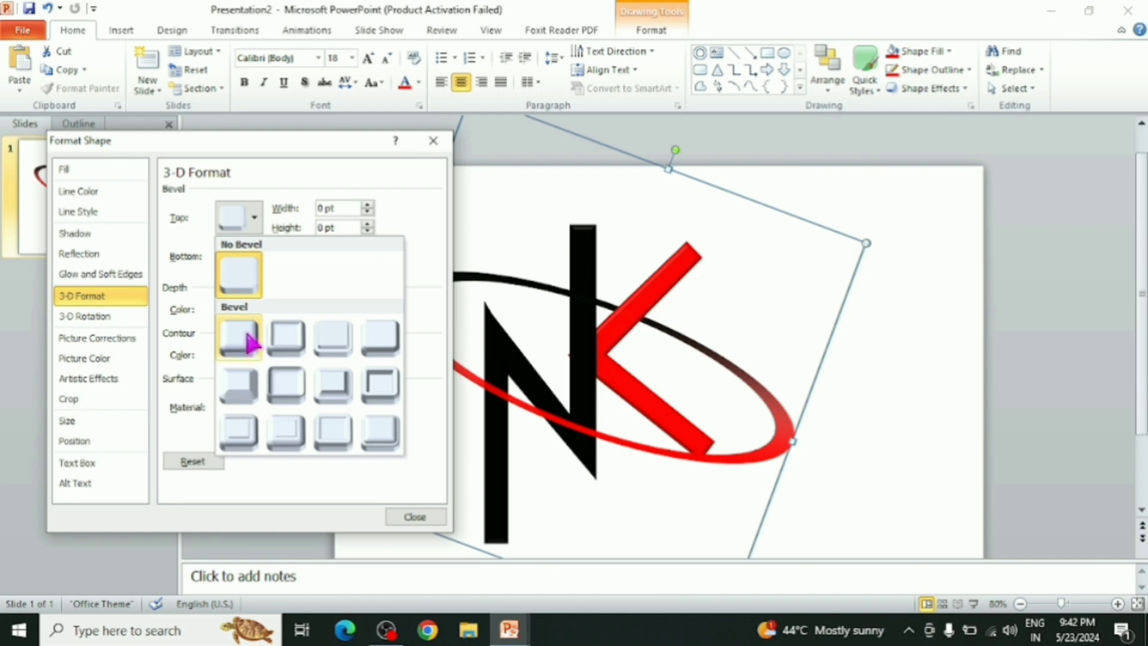
{"action": "left_click", "coordinate": [248, 339]}
{"action": "left_click", "coordinate": [434, 142]}
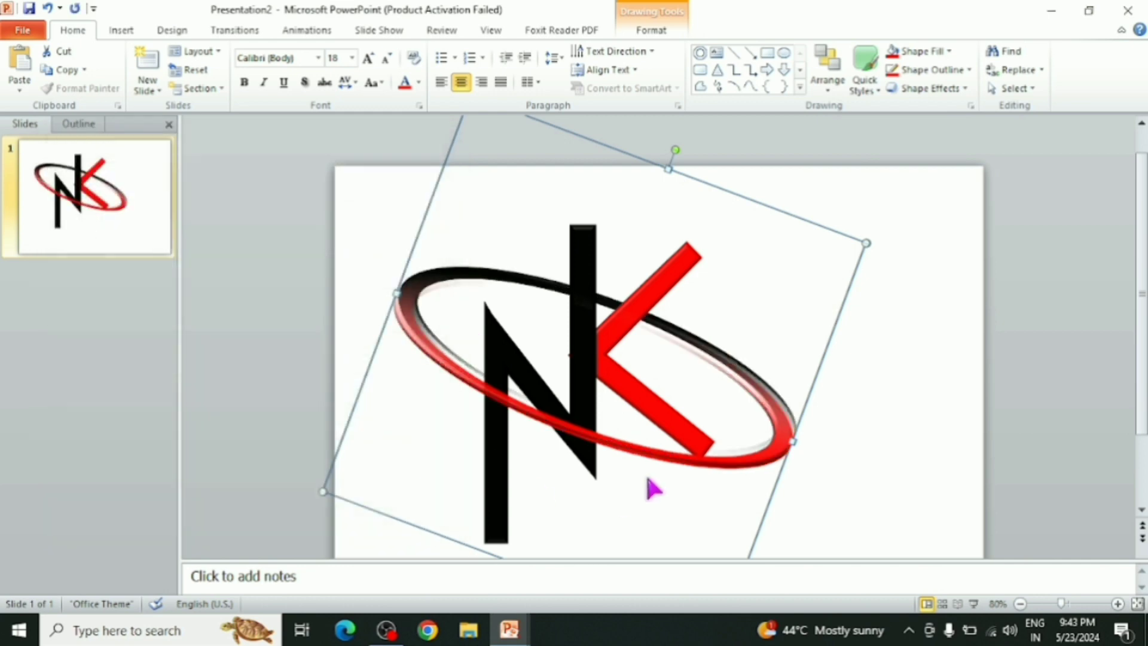
Step: Nudge the bevelled ring slightly downward, then deselect it to view the logo
{"action": "left_click", "coordinate": [909, 473]}
{"action": "left_click", "coordinate": [782, 402]}
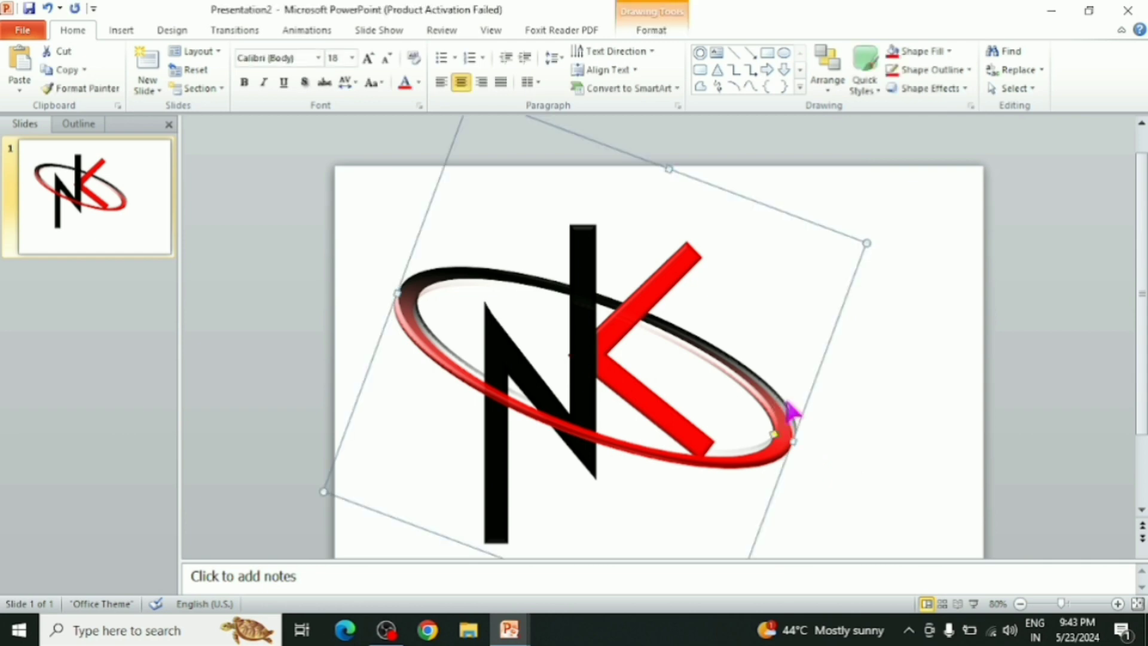
{"action": "key", "text": "shift+Down"}
{"action": "key", "text": "shift+Down"}
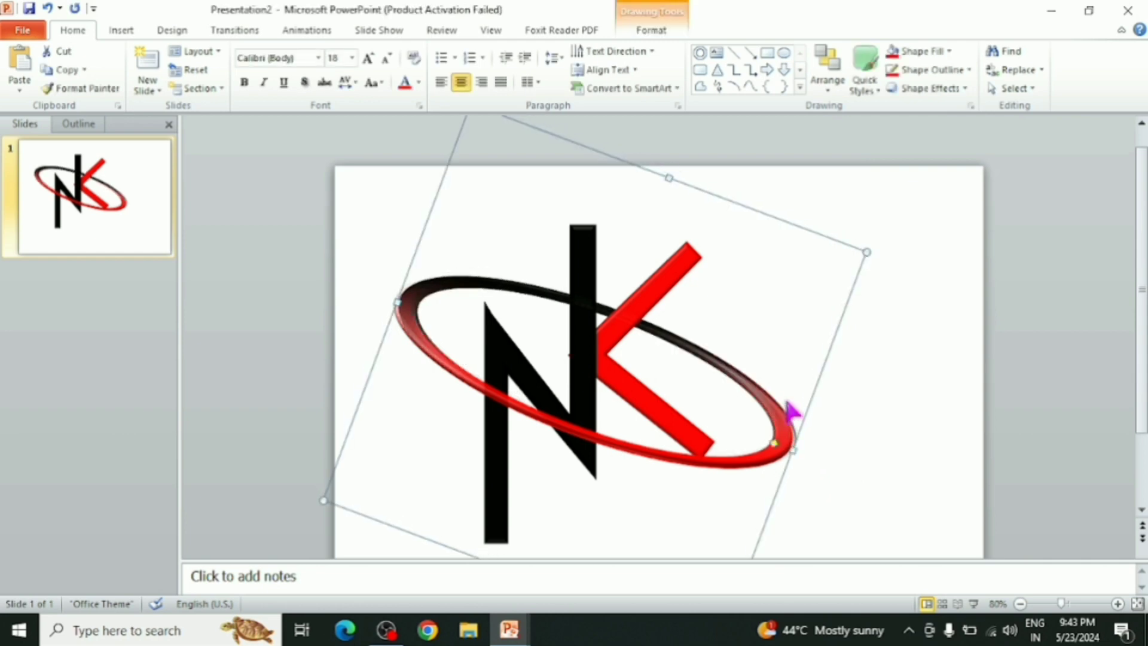
{"action": "left_click", "coordinate": [844, 441]}
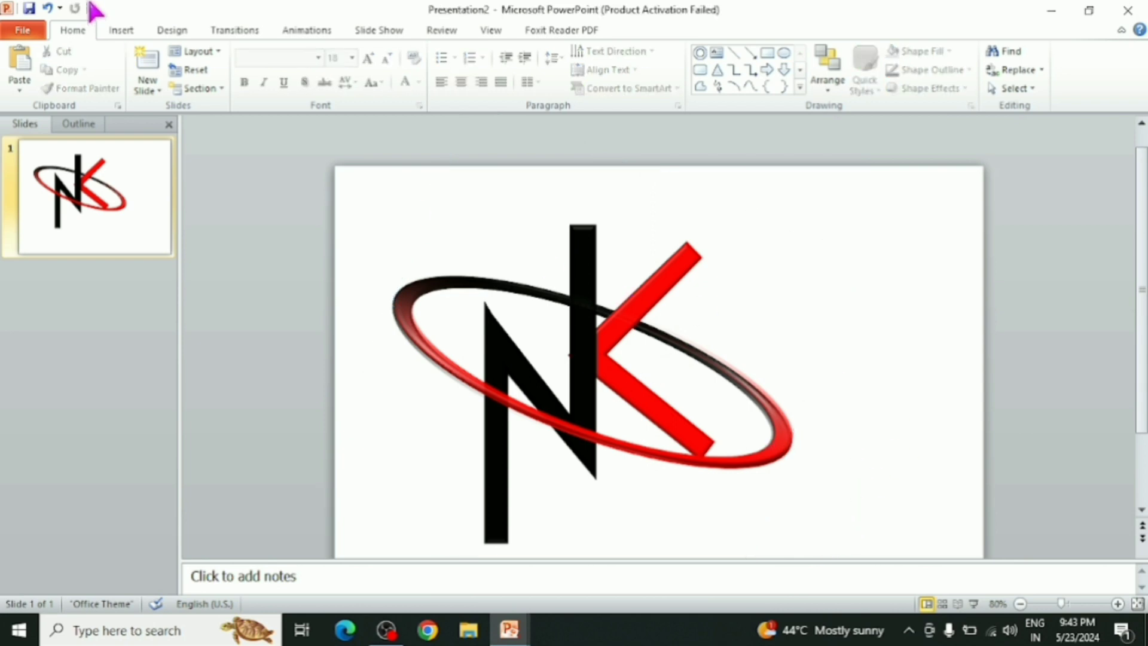
Step: Apply the blue gradient background style from the Design tab's Background Styles
{"action": "left_click", "coordinate": [173, 30]}
{"action": "left_click", "coordinate": [1065, 58]}
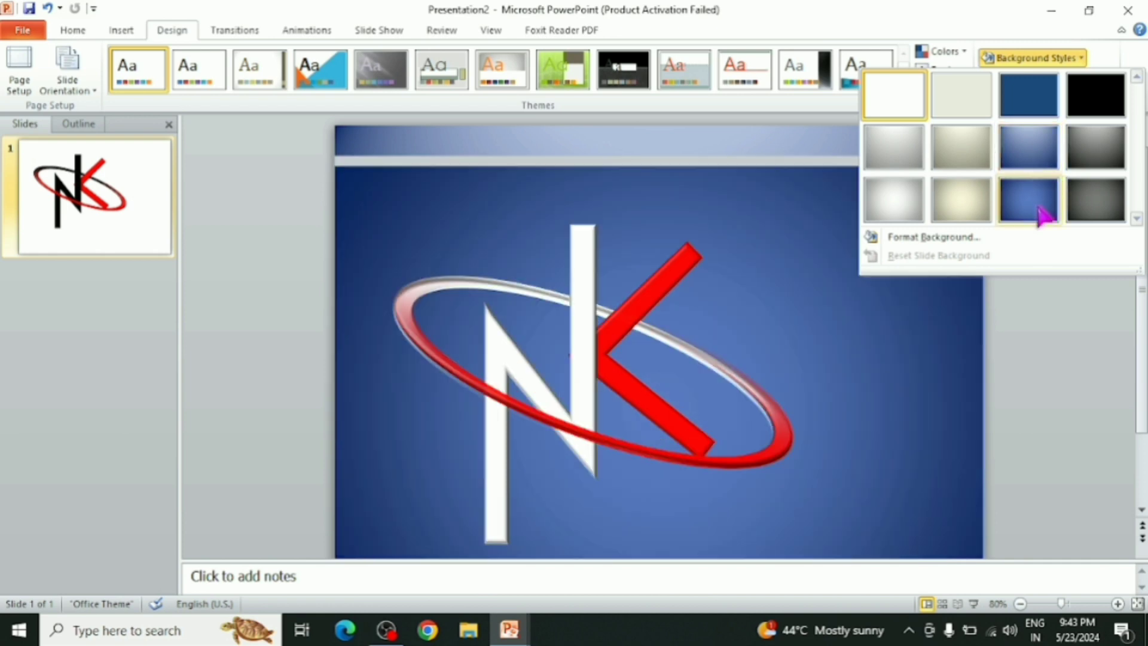
{"action": "left_click", "coordinate": [1040, 213]}
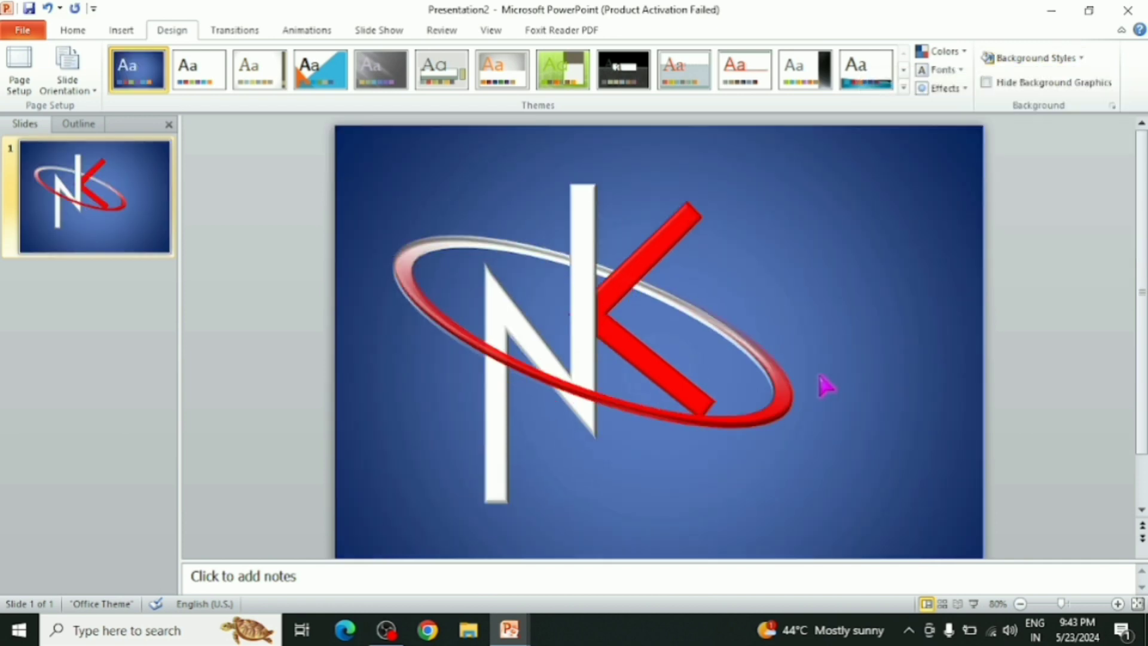